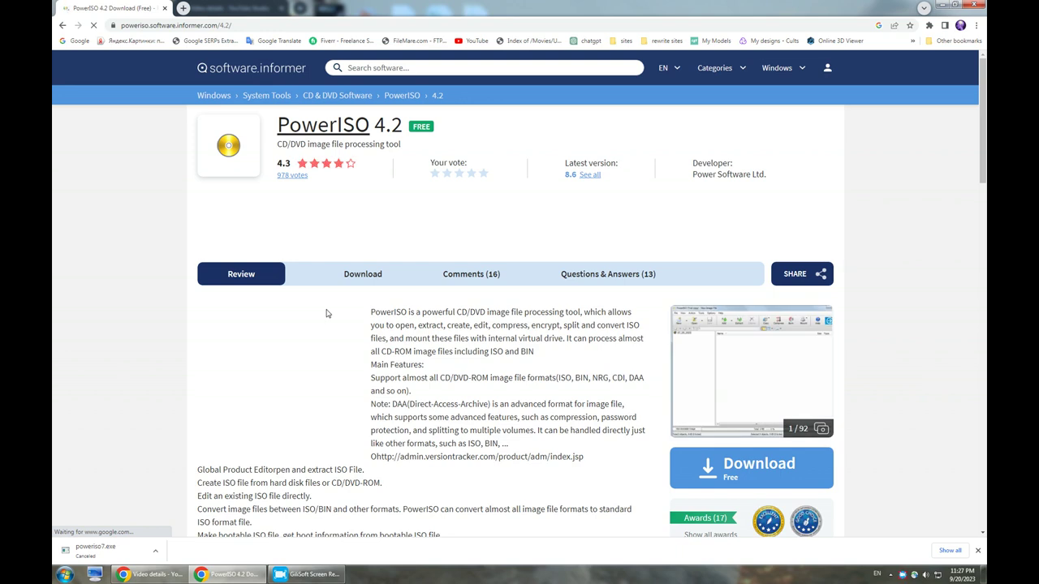
Open the PowerISO download page and scroll to the Available versions list (8.1 through 7.6).
left_click(358, 275)
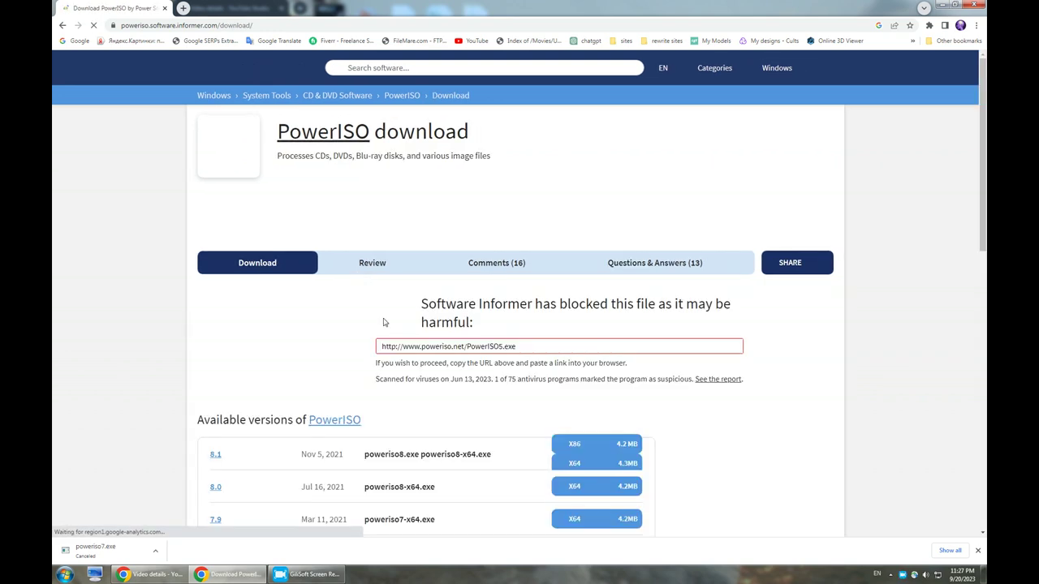
scroll(393, 335, "down", 2)
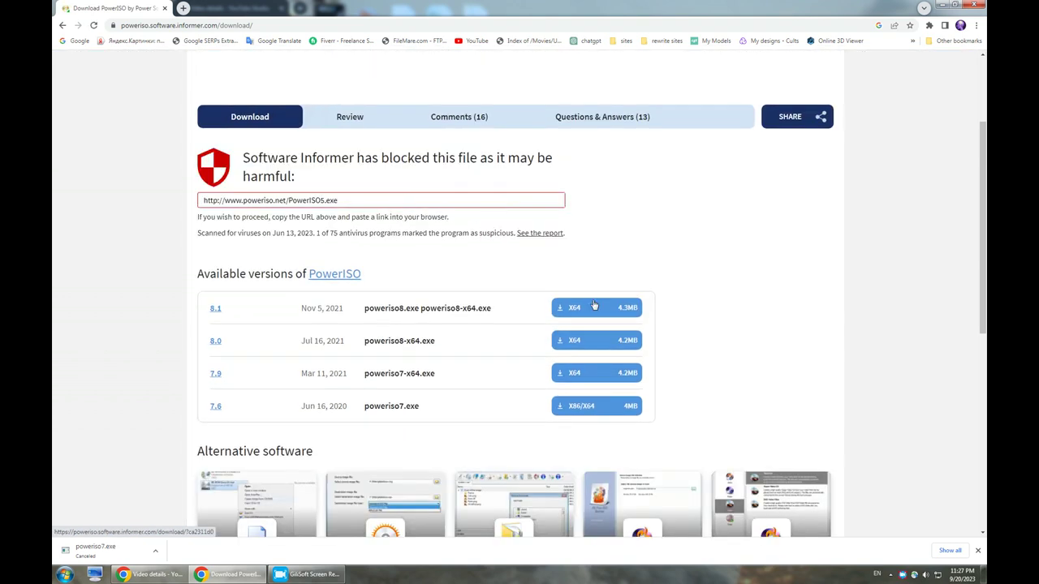
Download the PowerISO 7.6 installer, agree to its licence, then cancel setup and open the Start menu.
left_click(581, 408)
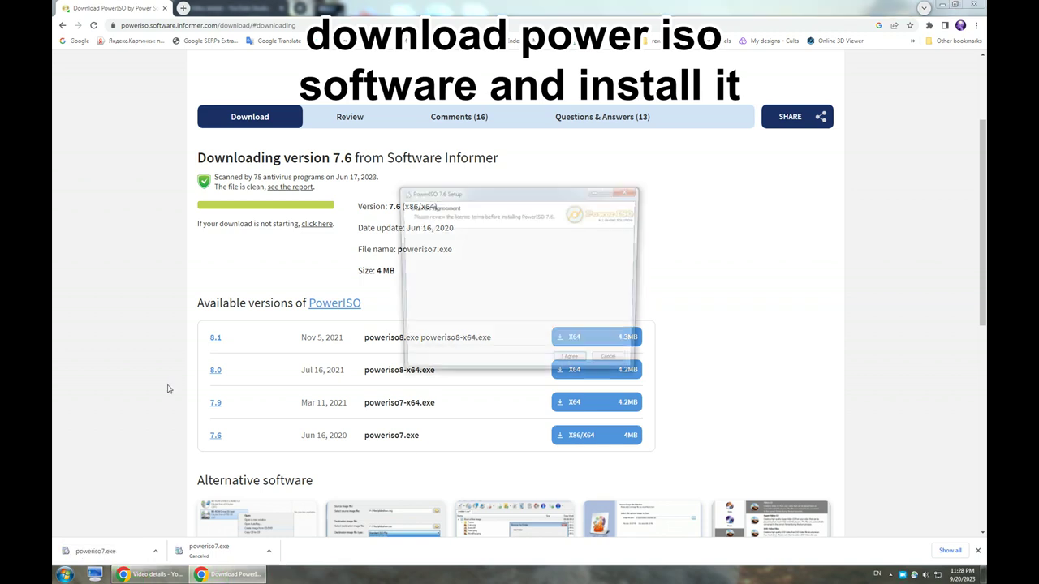
left_click(568, 367)
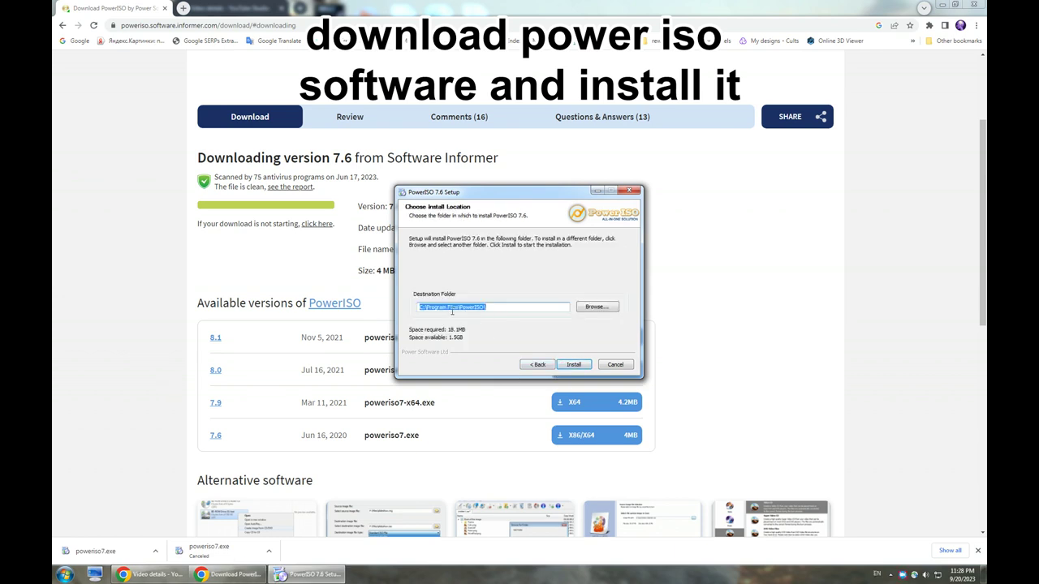
left_click(615, 365)
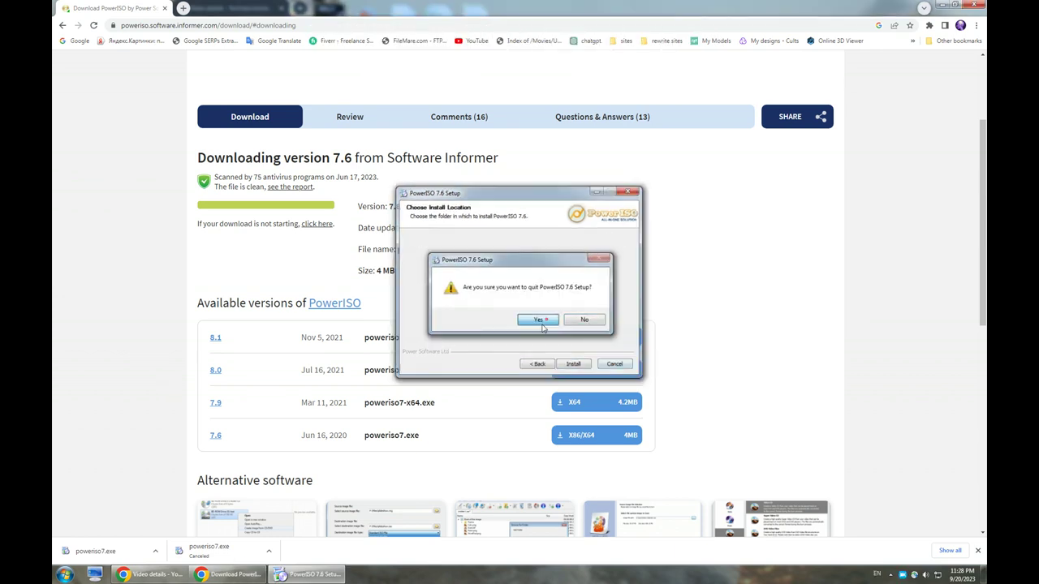
left_click(546, 319)
left_click(65, 574)
left_click(75, 551)
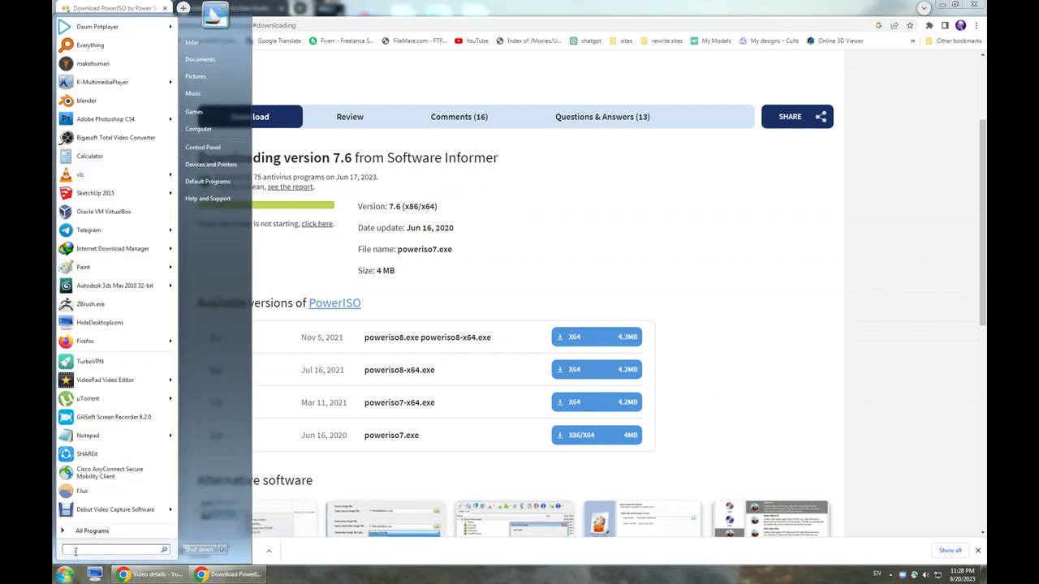
Search 'pow' in the Start menu, launch PowerISO, then show the desktop.
type("power")
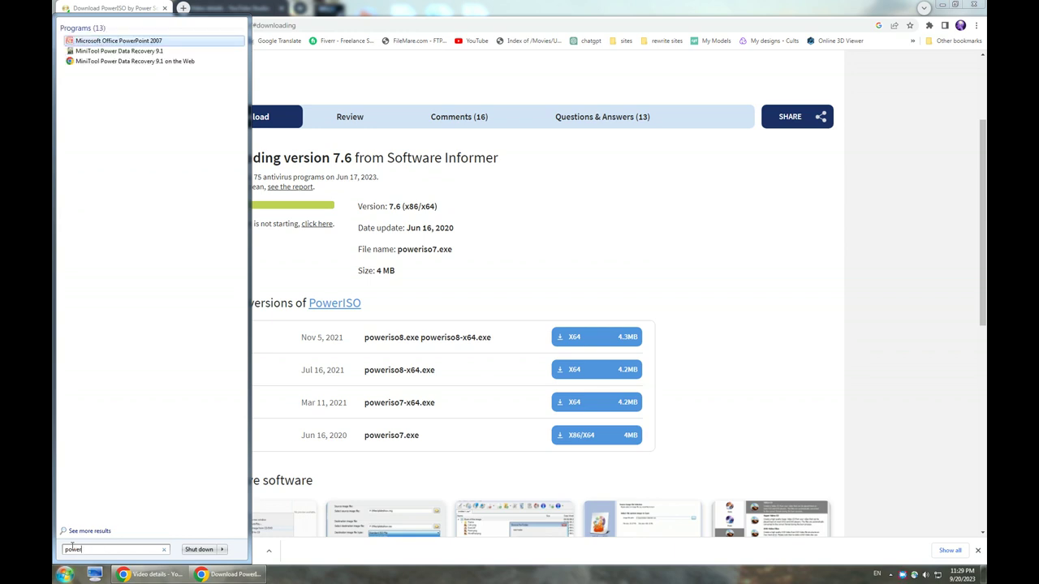
left_click(104, 70)
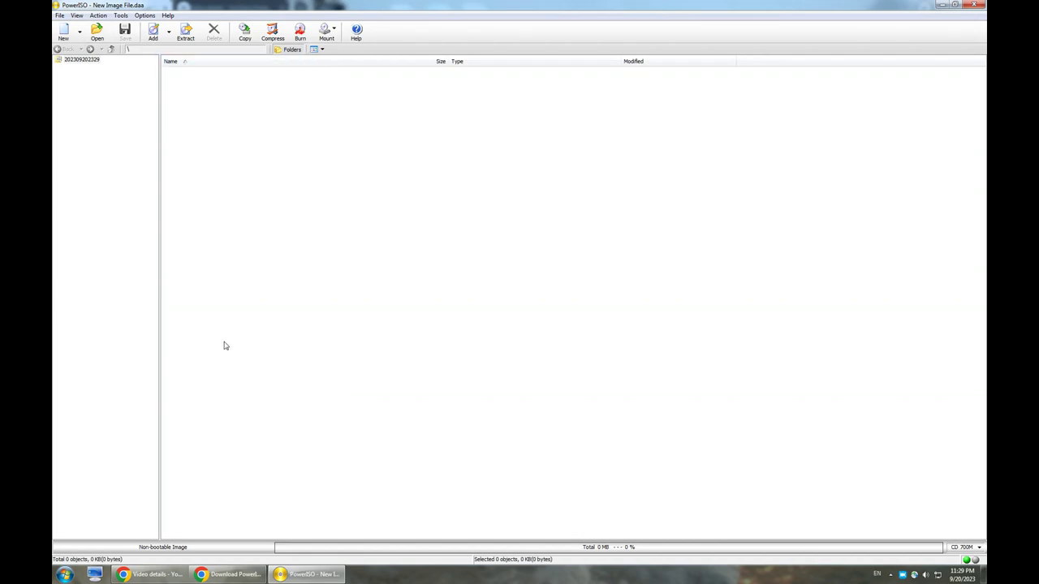
left_click(983, 574)
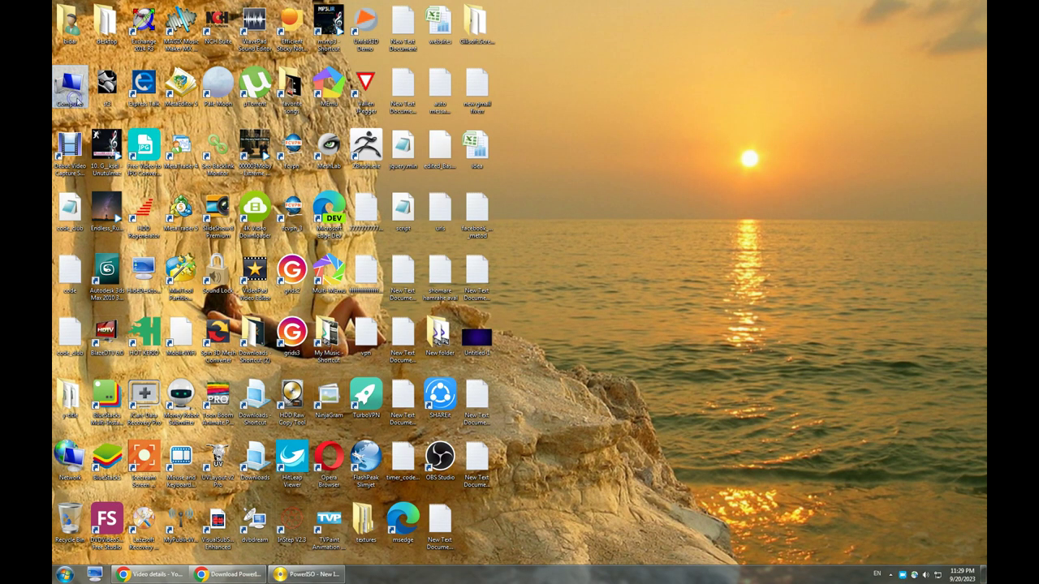
Open Computer and go to the Downloads library's file list.
double_click(70, 85)
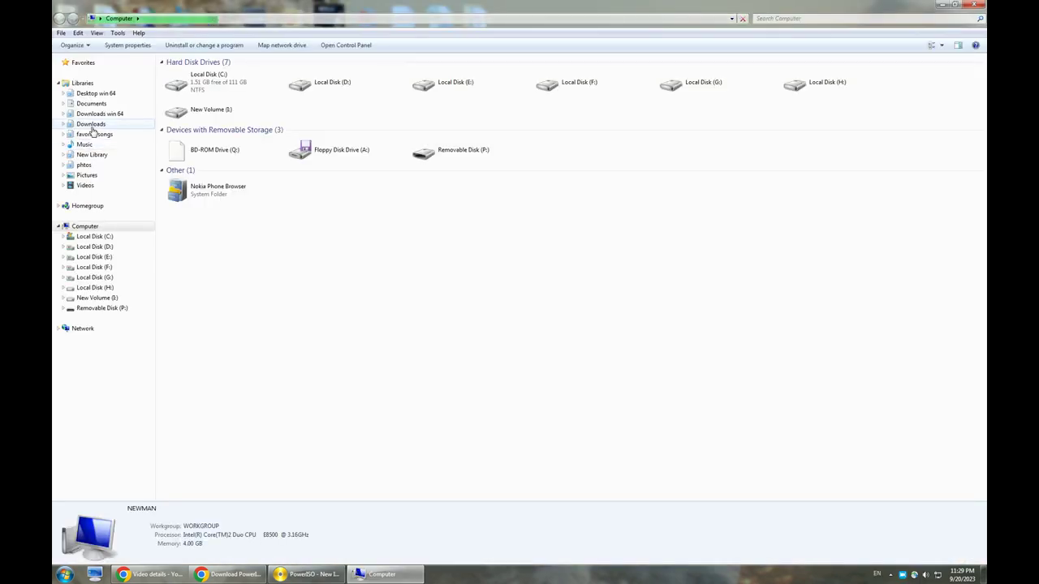
left_click(92, 125)
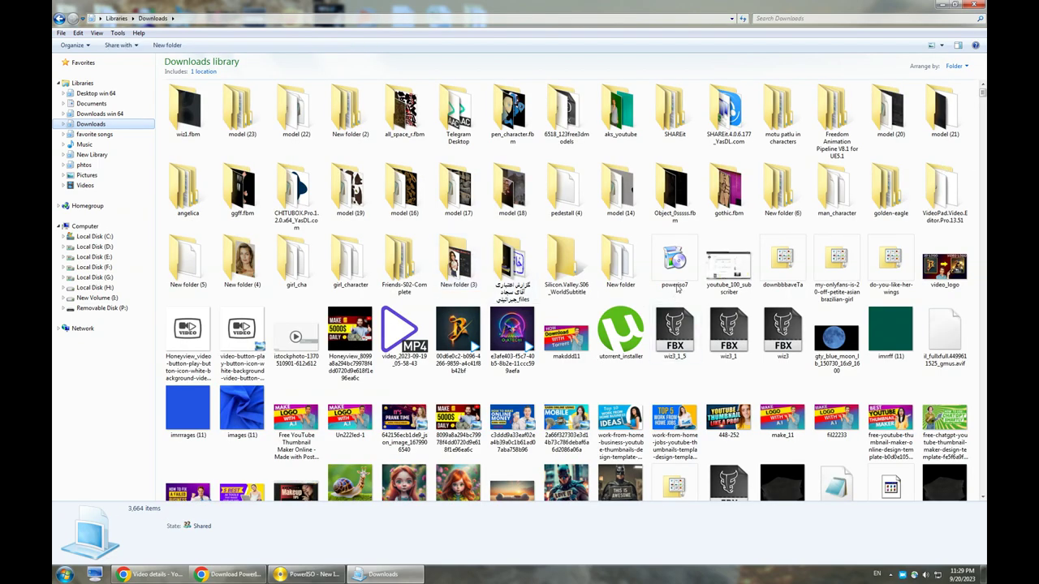
left_click(662, 368)
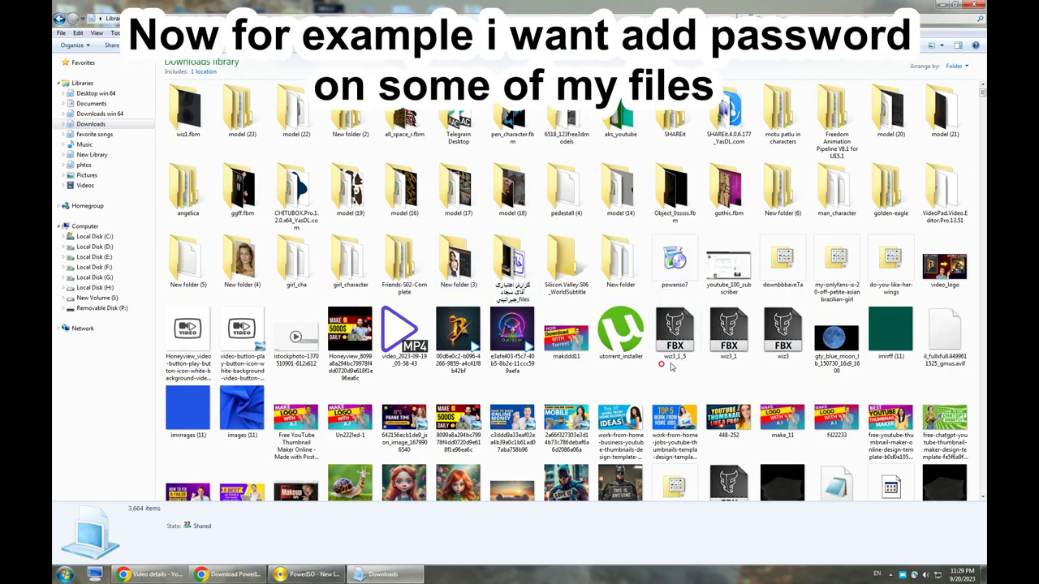
scroll(676, 345, "down", 3)
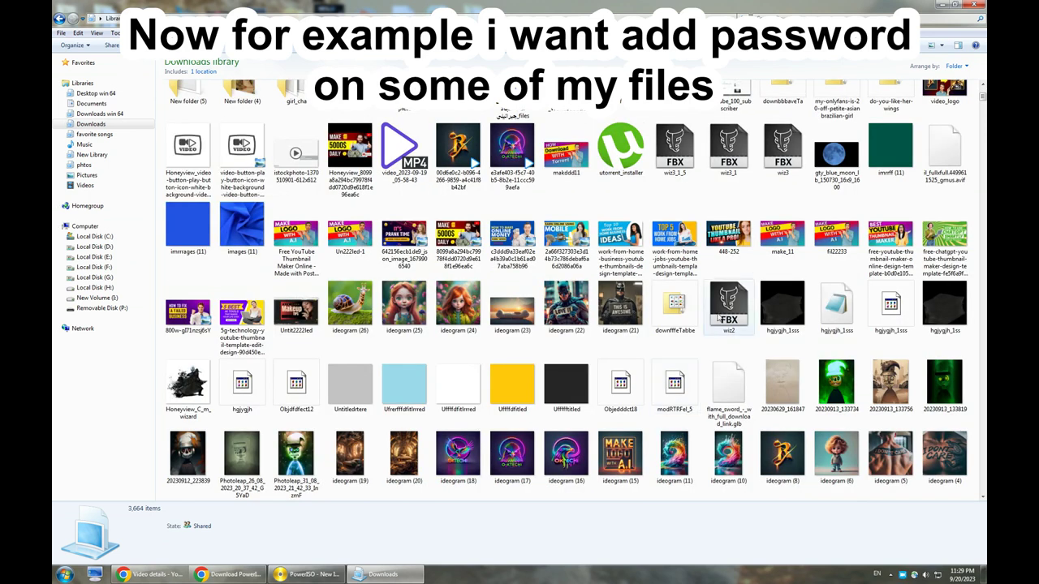
Select the 22 files from Free YouTube Thumbnail Maker through ideogram (21) and add them to a new image.
left_click(310, 244)
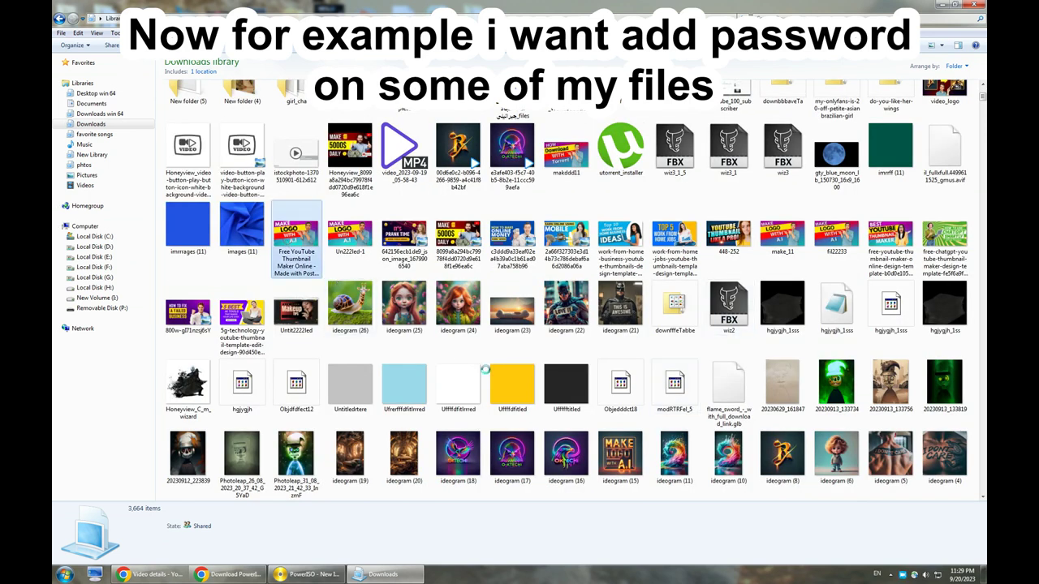
left_click(617, 321, "shift")
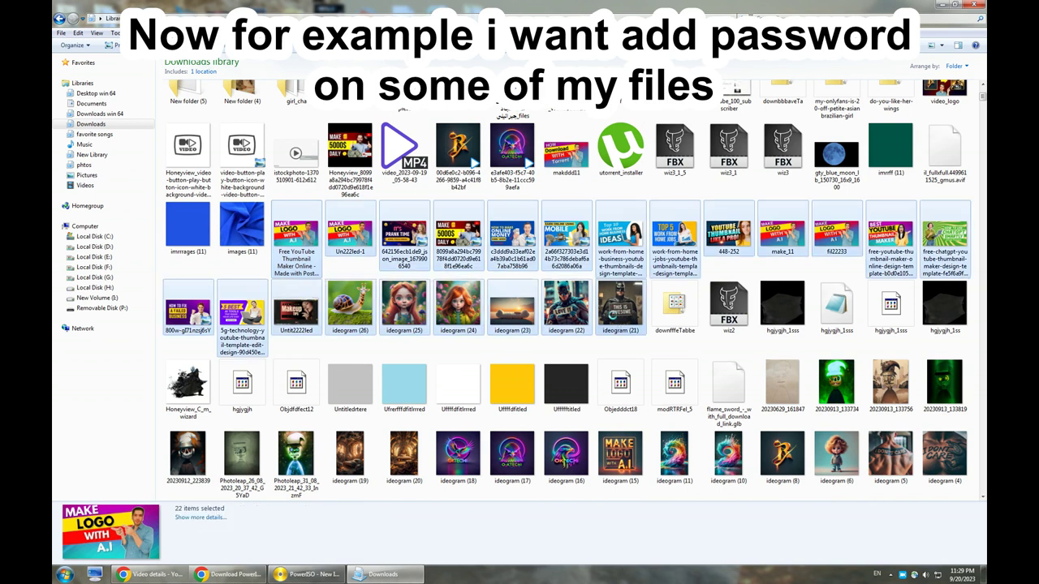
right_click(614, 321)
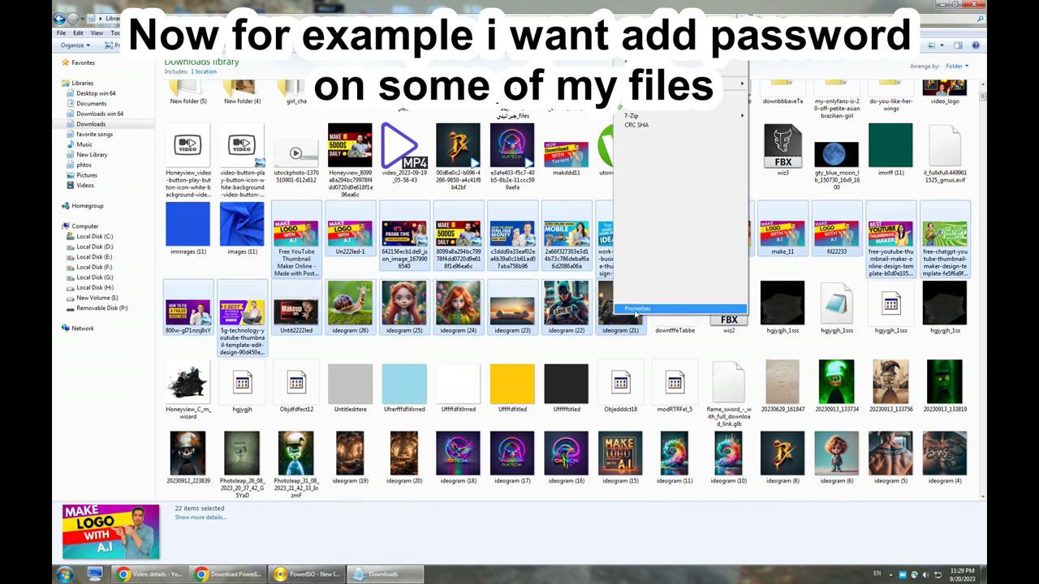
mouse_move(680, 213)
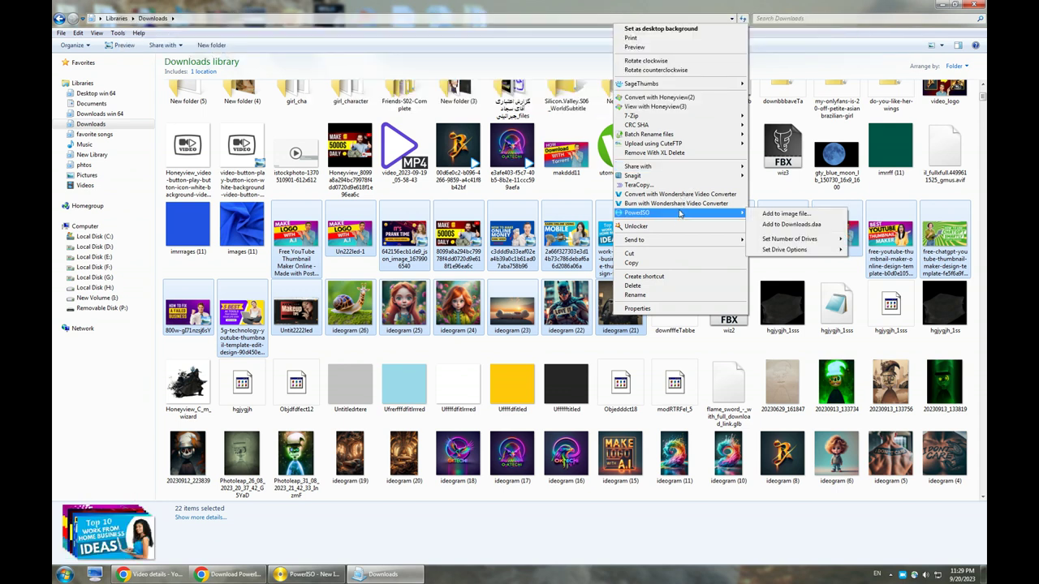
left_click(784, 214)
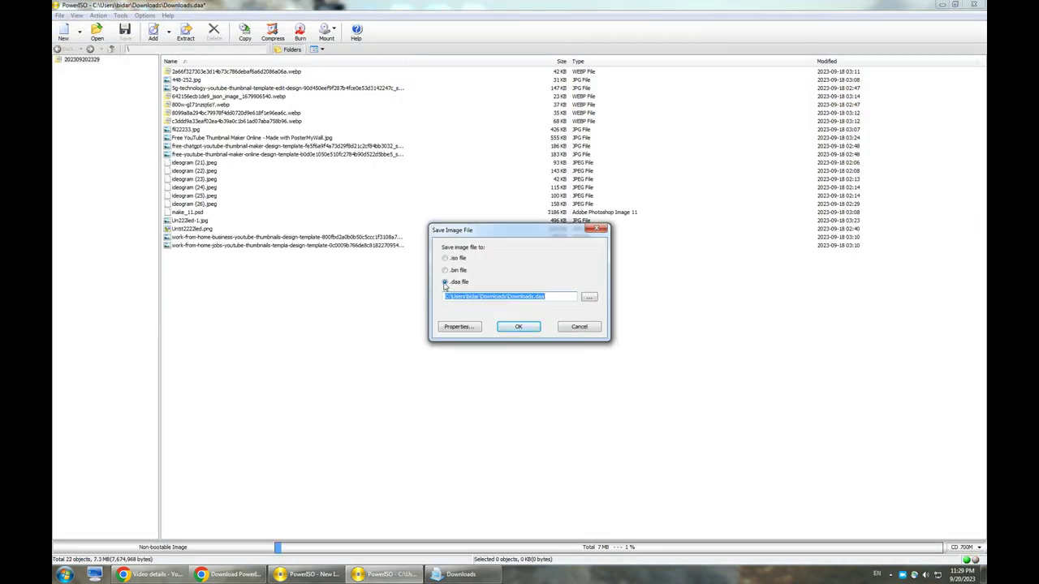
Enable password protection in Downloads.daa's Advanced properties and enter the password.
left_click(458, 327)
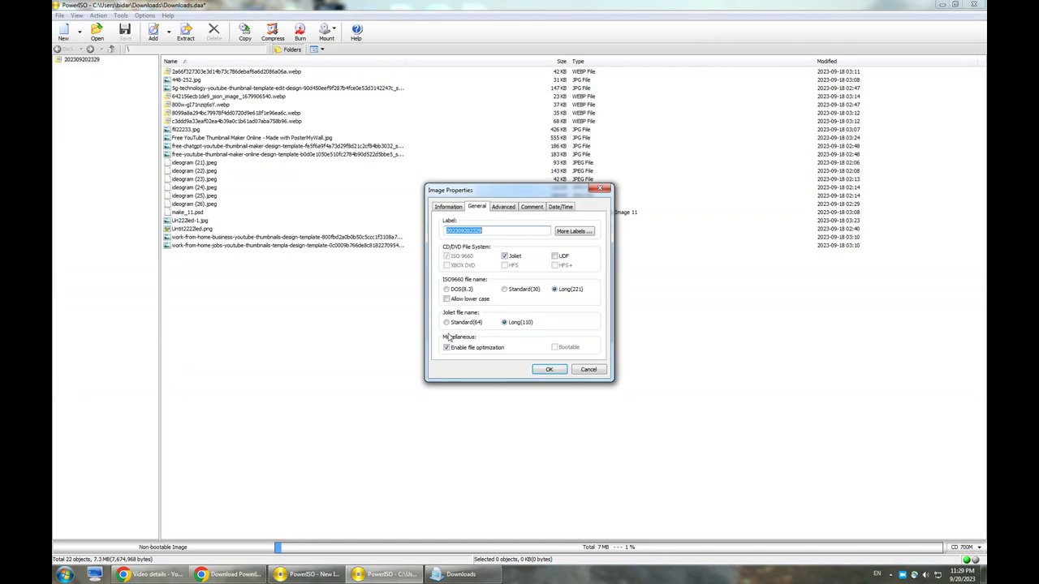
left_click(512, 209)
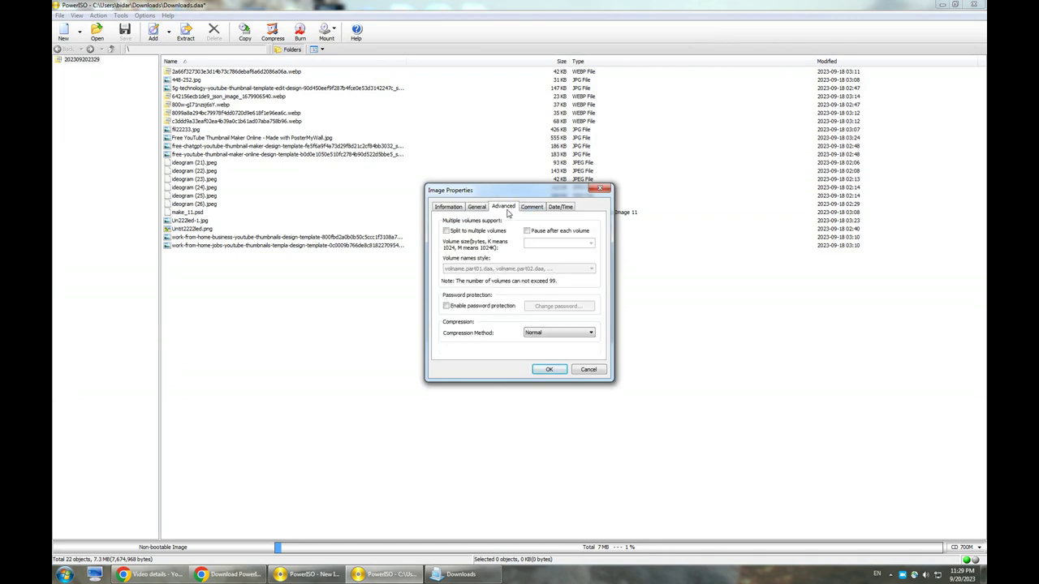
left_click(533, 209)
left_click(449, 209)
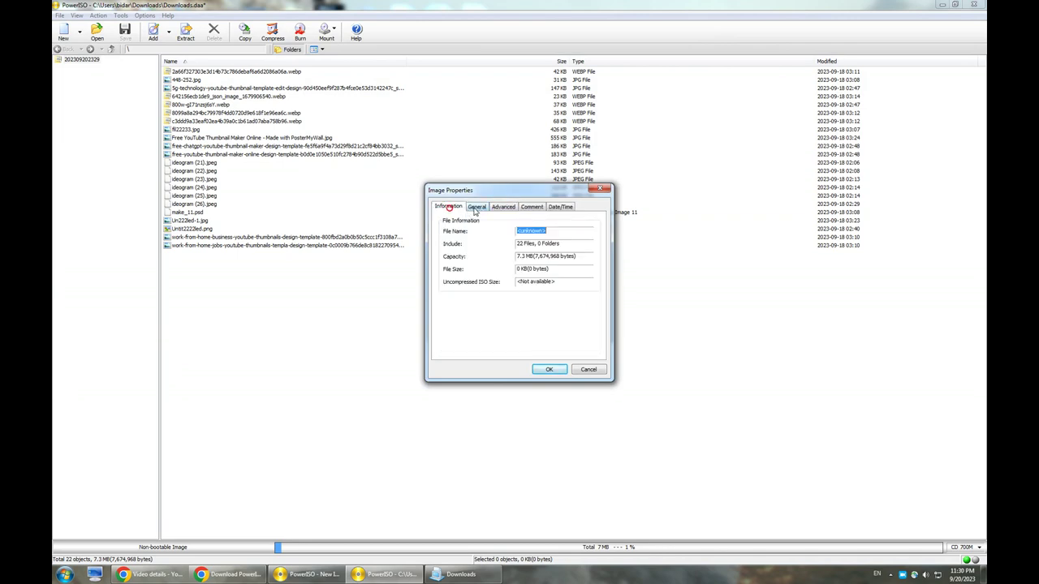
left_click(476, 208)
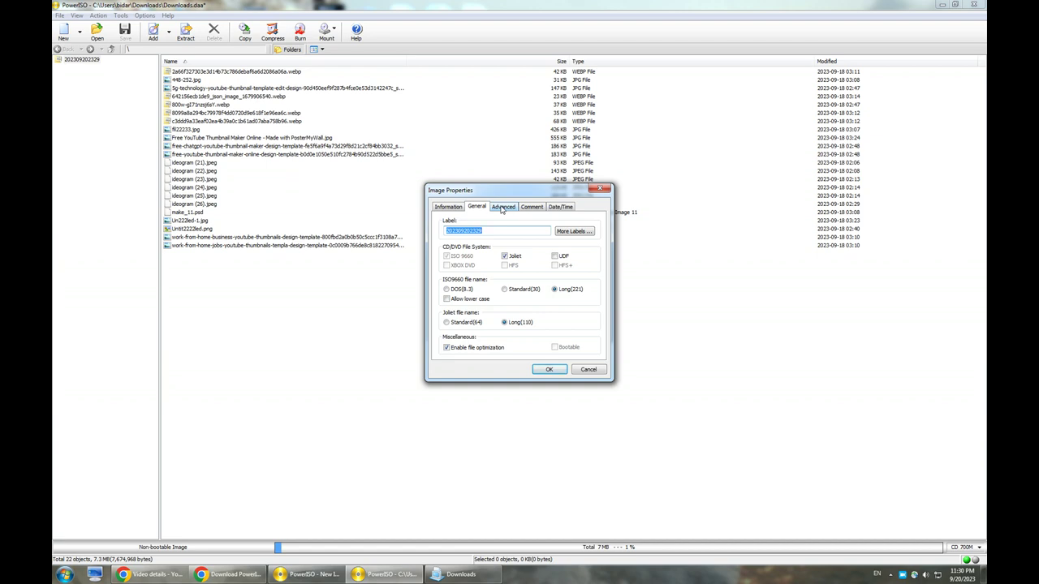
left_click(502, 208)
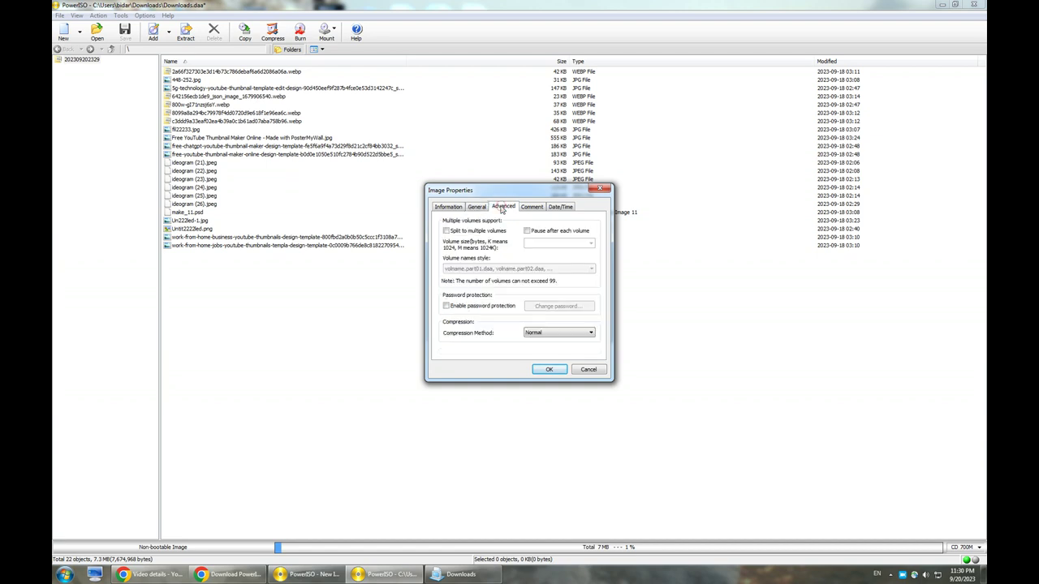
left_click(458, 306)
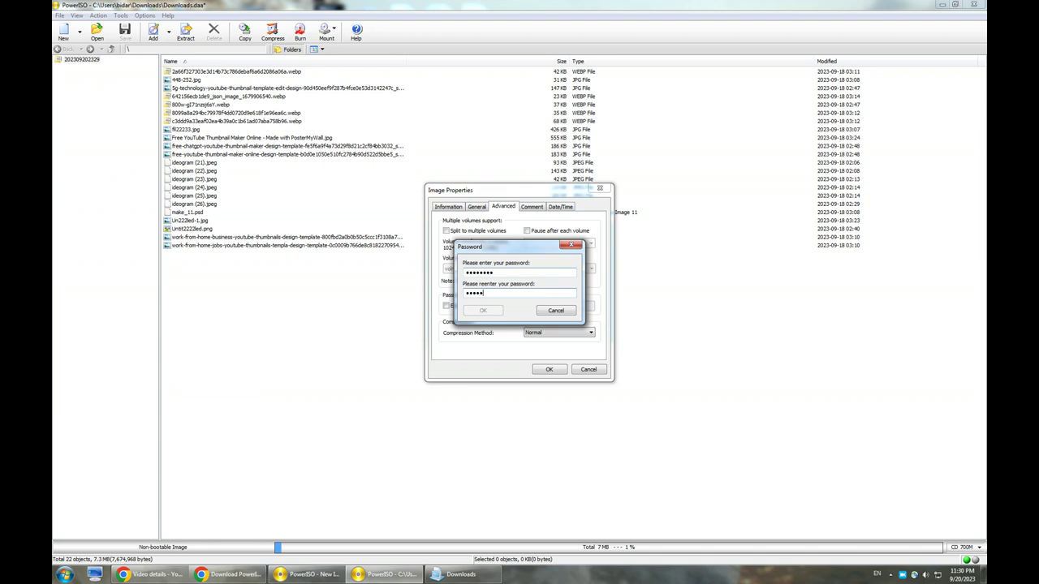
type("*")
left_click(481, 310)
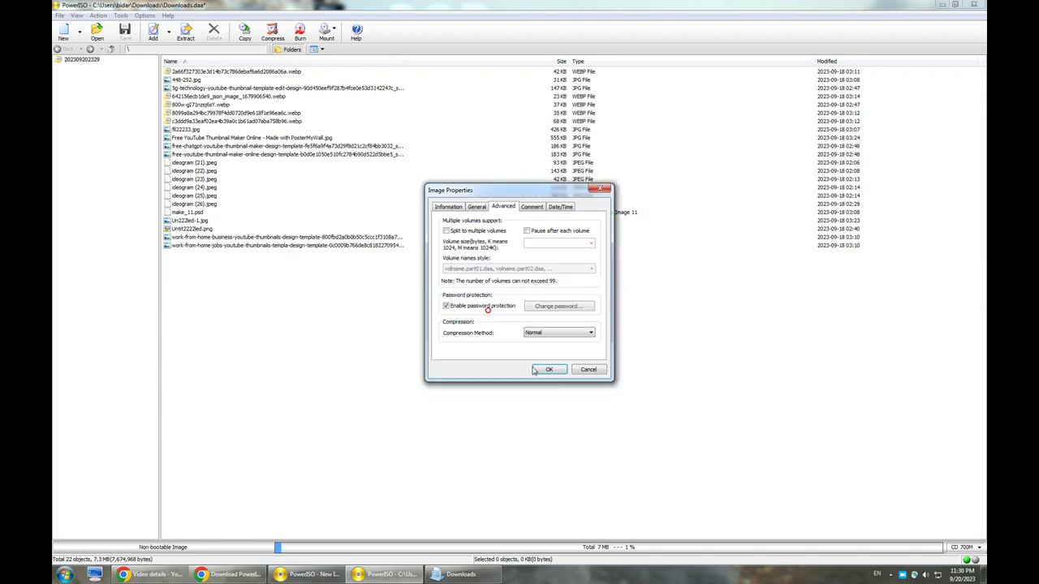
left_click(476, 207)
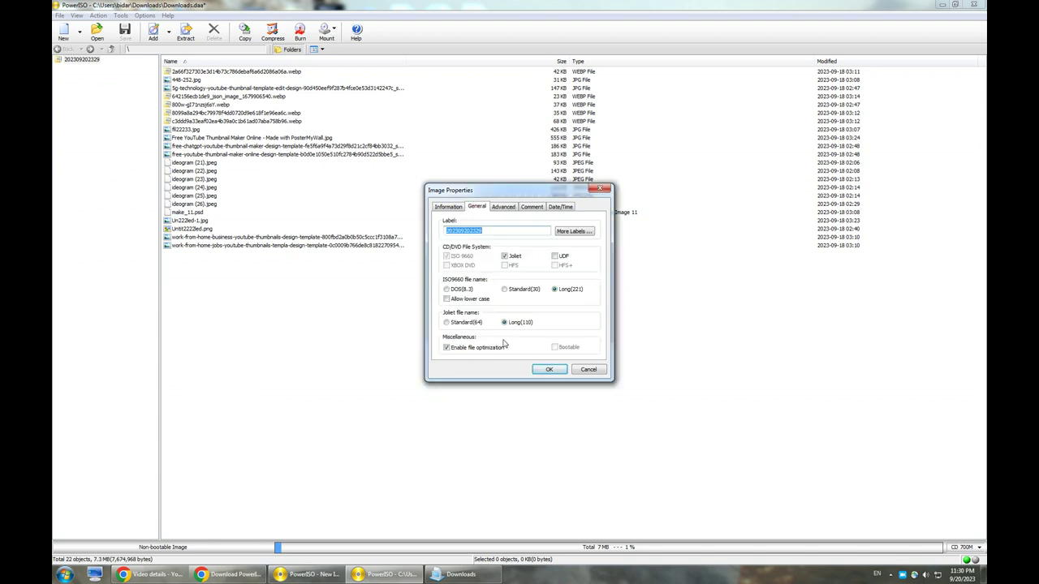
left_click(549, 370)
Reopen the Advanced properties, keep Normal compression, and apply the settings.
left_click(452, 328)
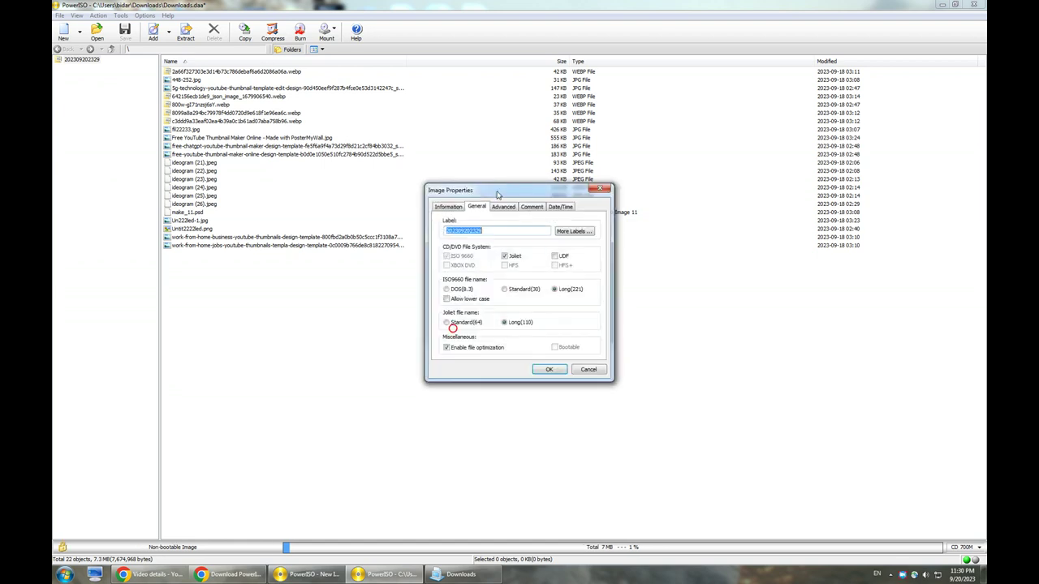
left_click(502, 207)
left_click(549, 333)
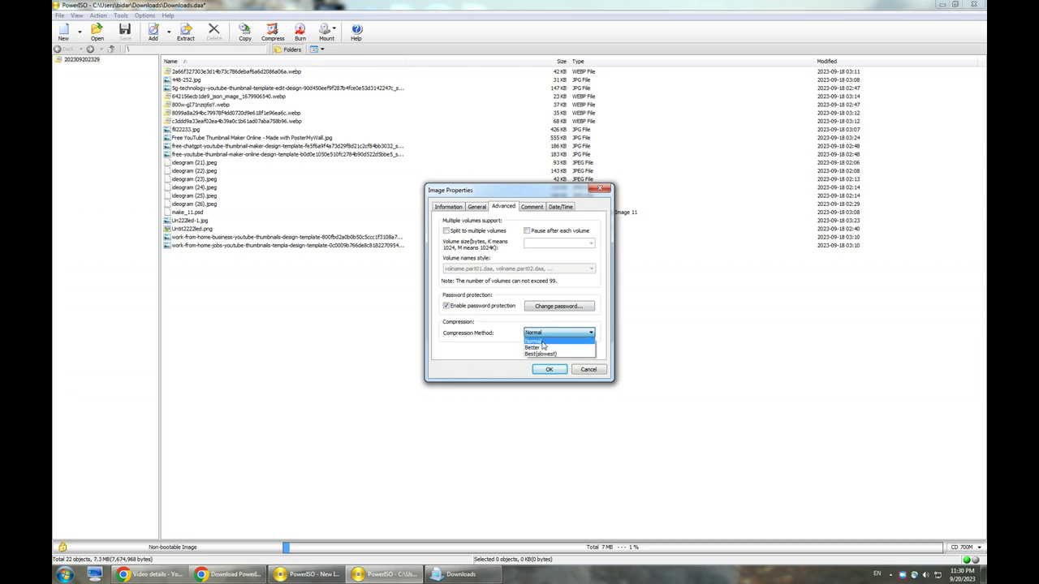
left_click(542, 342)
left_click(549, 371)
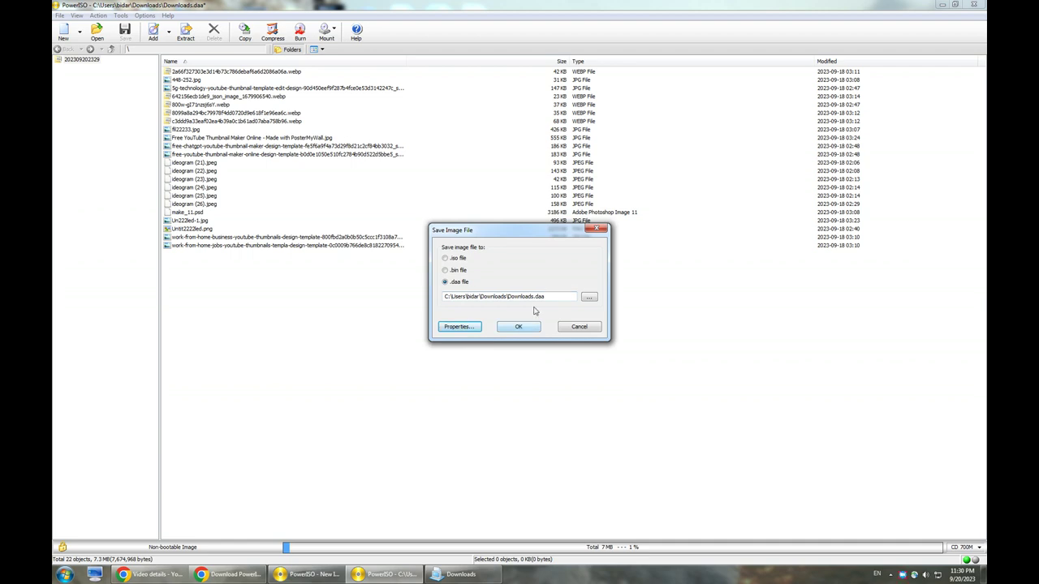
Save the image as Downloads22.daa, enter its password, and close PowerISO.
left_click(532, 296)
left_click(520, 326)
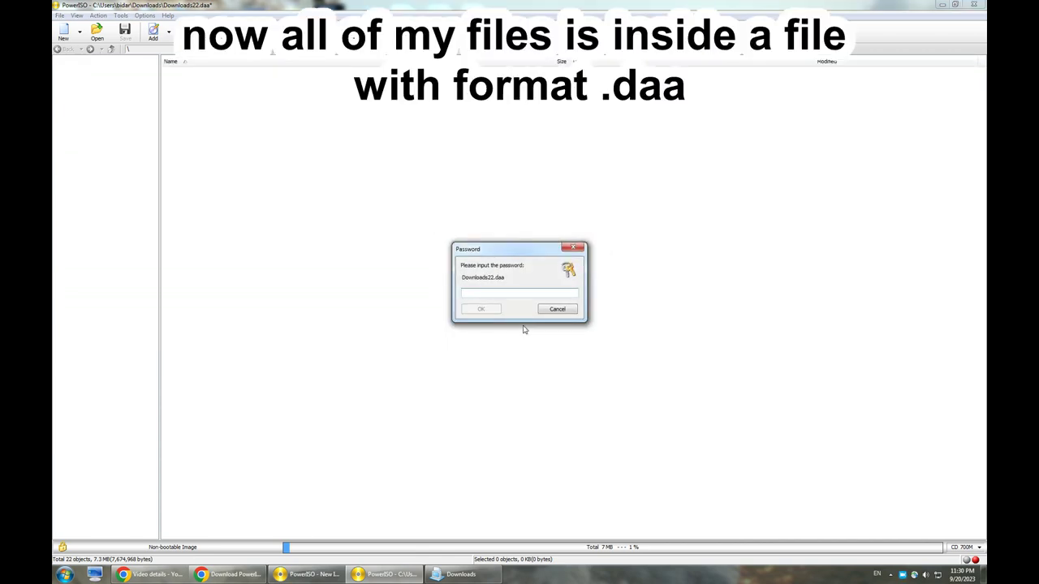
type("12")
left_click(485, 309)
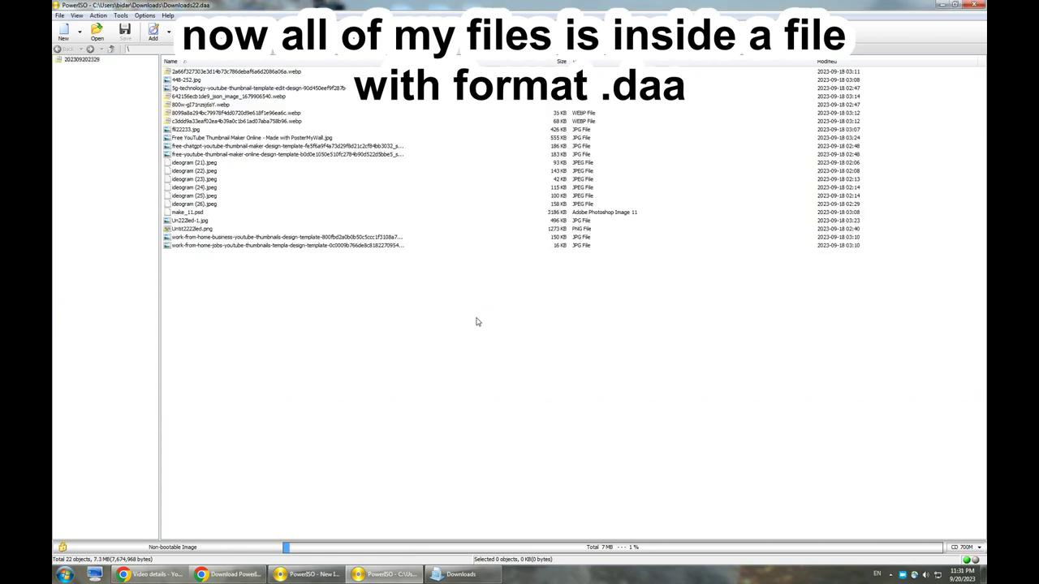
left_click(975, 6)
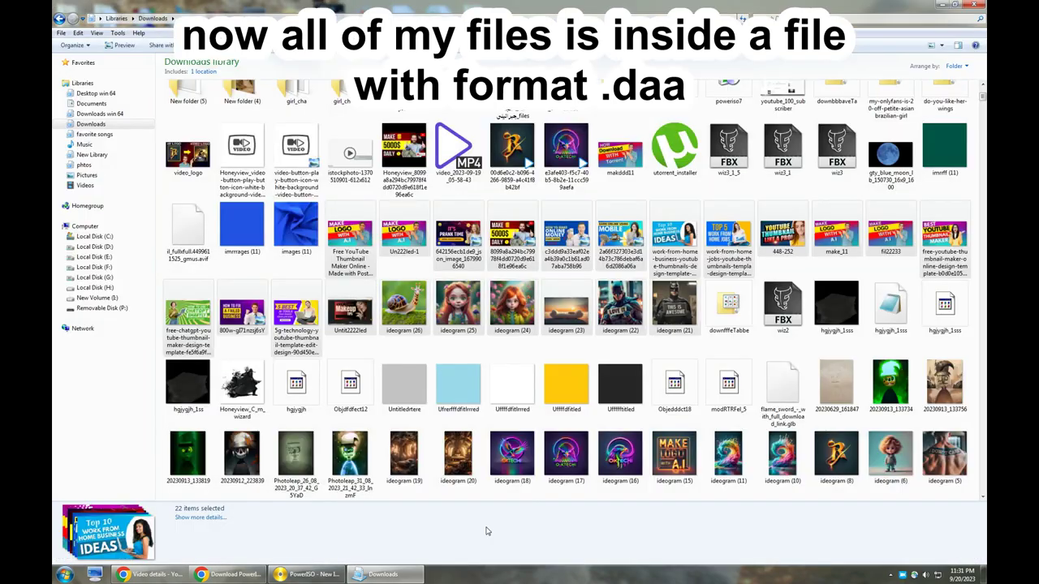
Set PowerISO to 1 virtual drive from Downloads22's menu, confirm CD Drive (K:) in Computer, then return to Downloads.
left_click(562, 186)
scroll(563, 186, "up", 3)
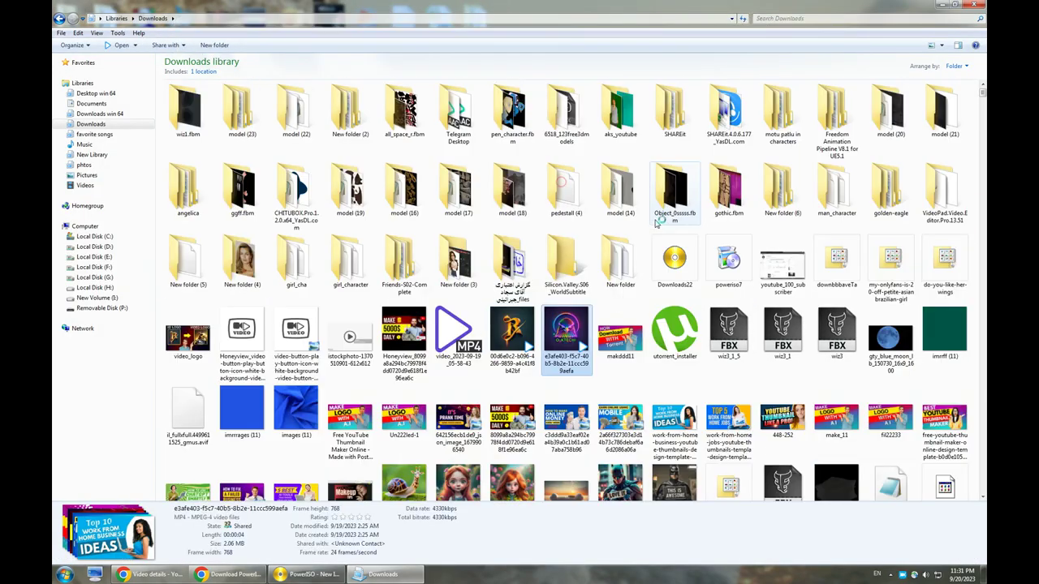
left_click(676, 281)
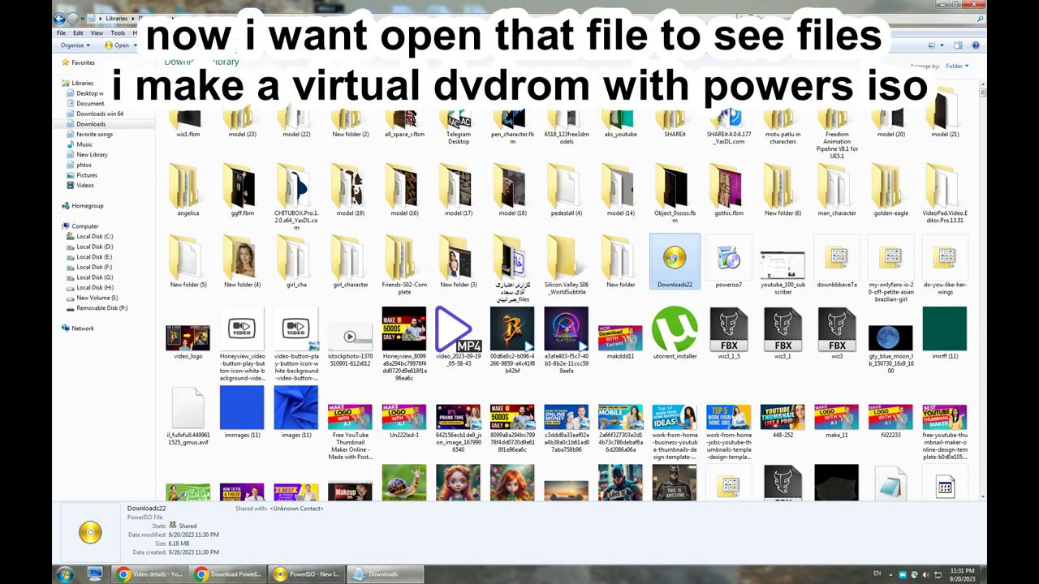
right_click(672, 260)
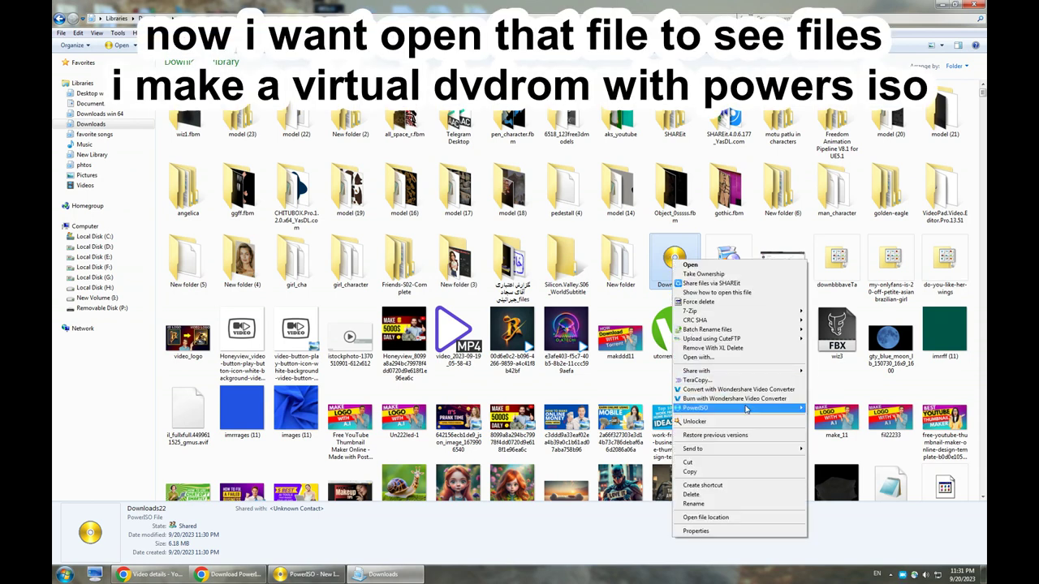
mouse_move(744, 410)
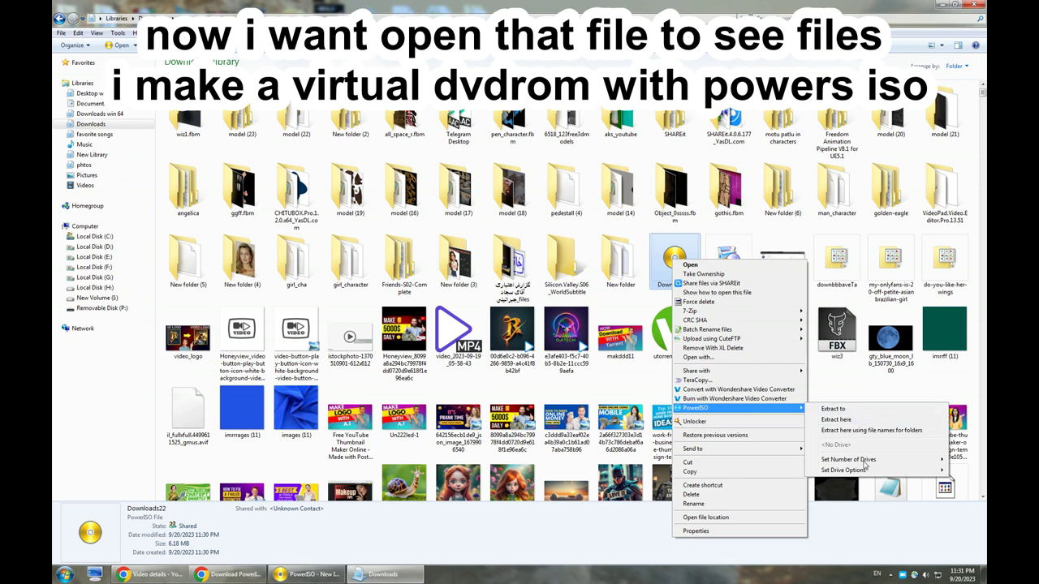
mouse_move(874, 466)
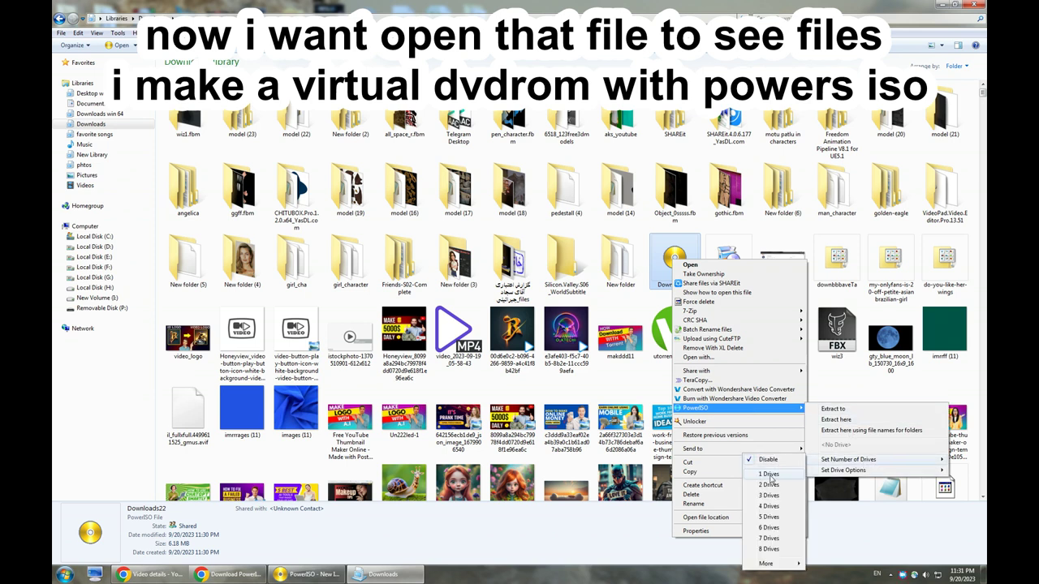
left_click(769, 475)
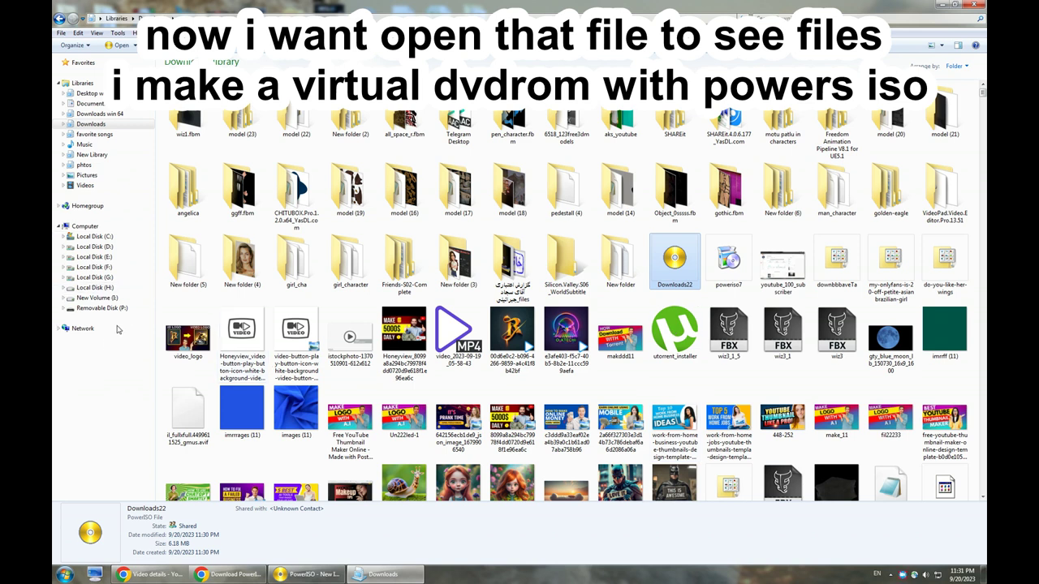
left_click(85, 226)
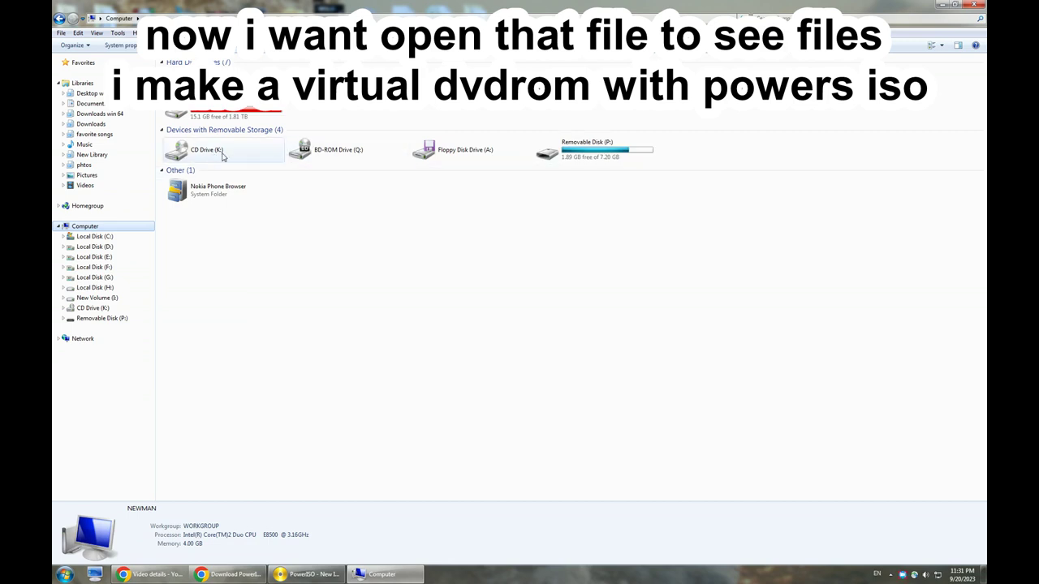
left_click(59, 17)
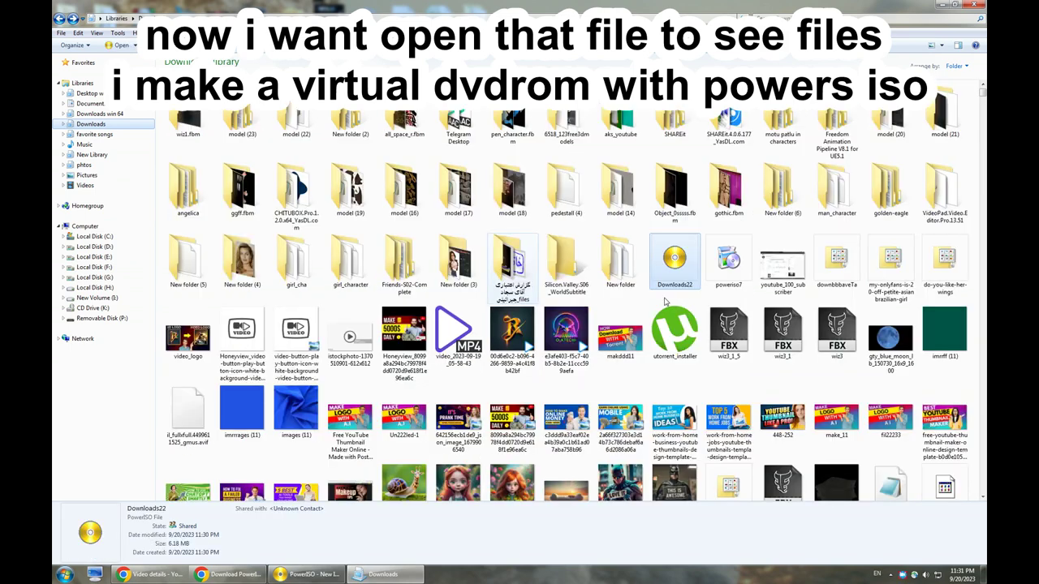
Mount Downloads22 to drive K:, enter its password, and select CD Drive (K:) in Computer.
right_click(677, 258)
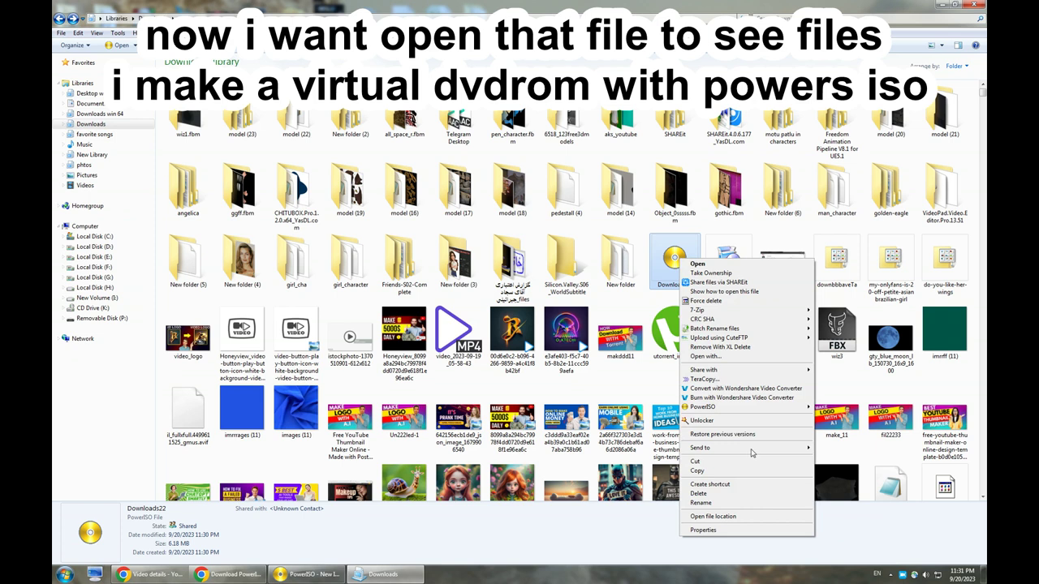
mouse_move(764, 410)
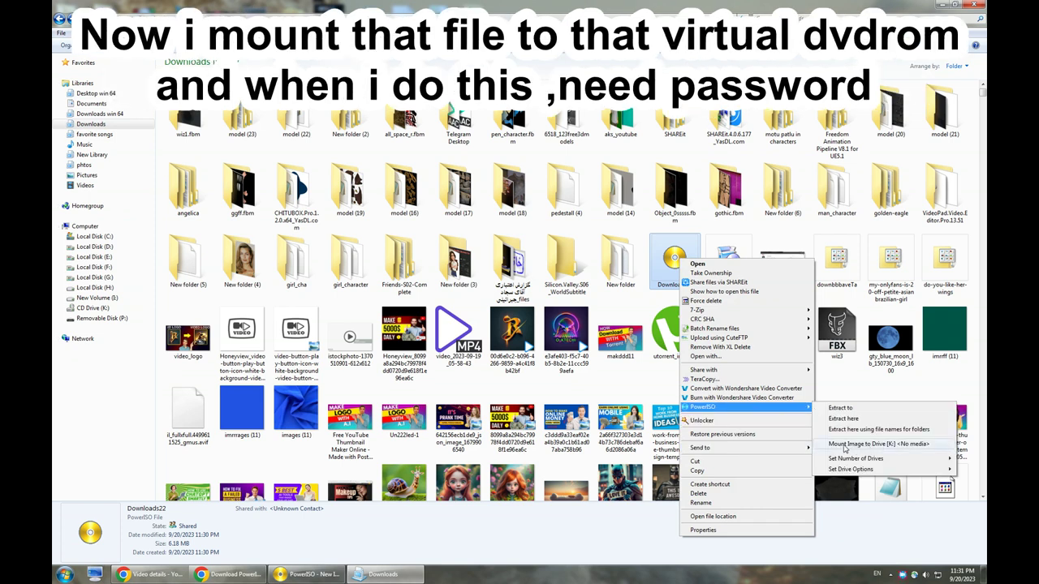
left_click(845, 445)
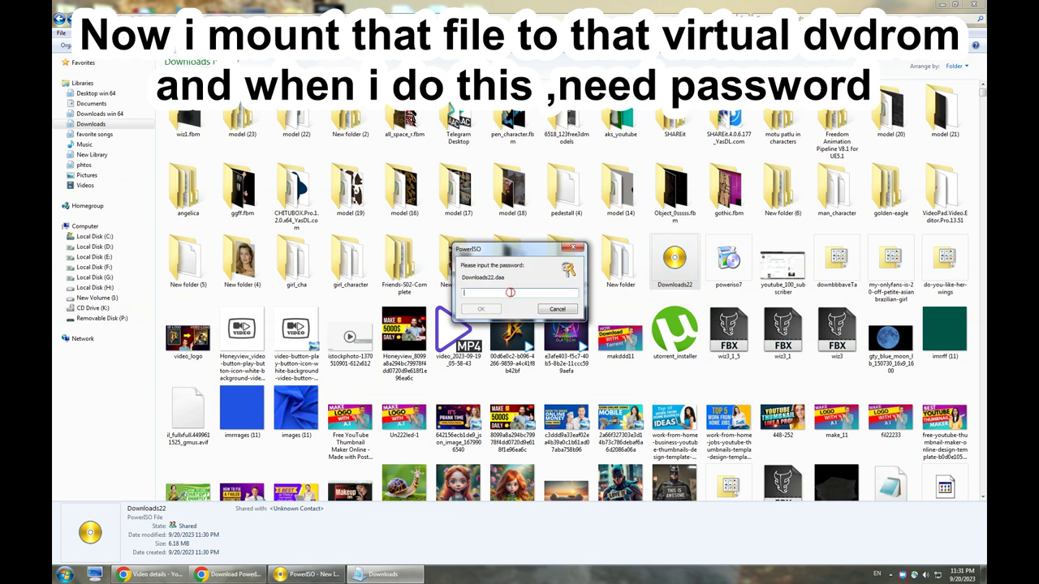
type("1")
left_click(478, 309)
left_click(81, 227)
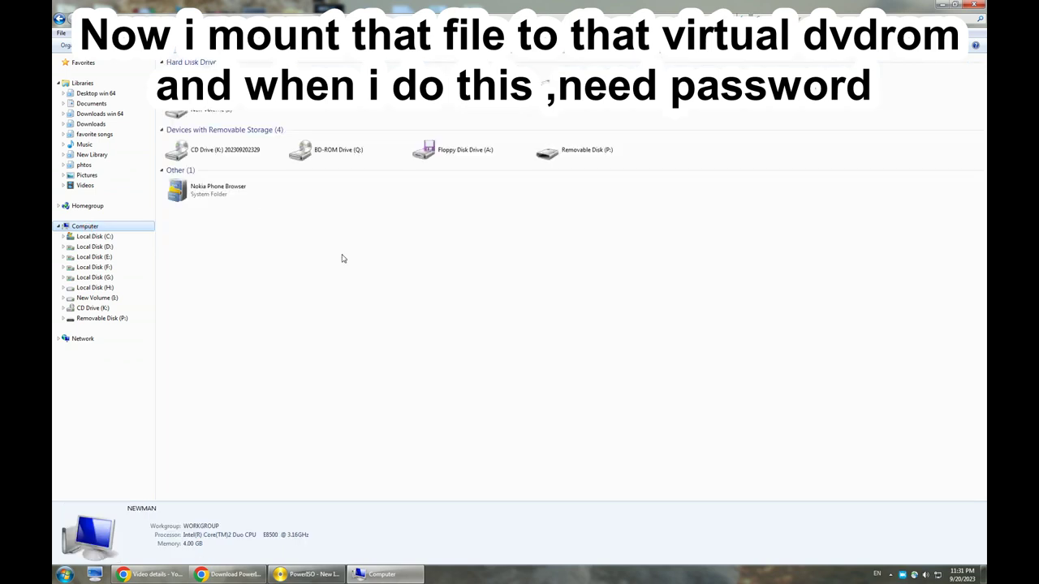
left_click(217, 157)
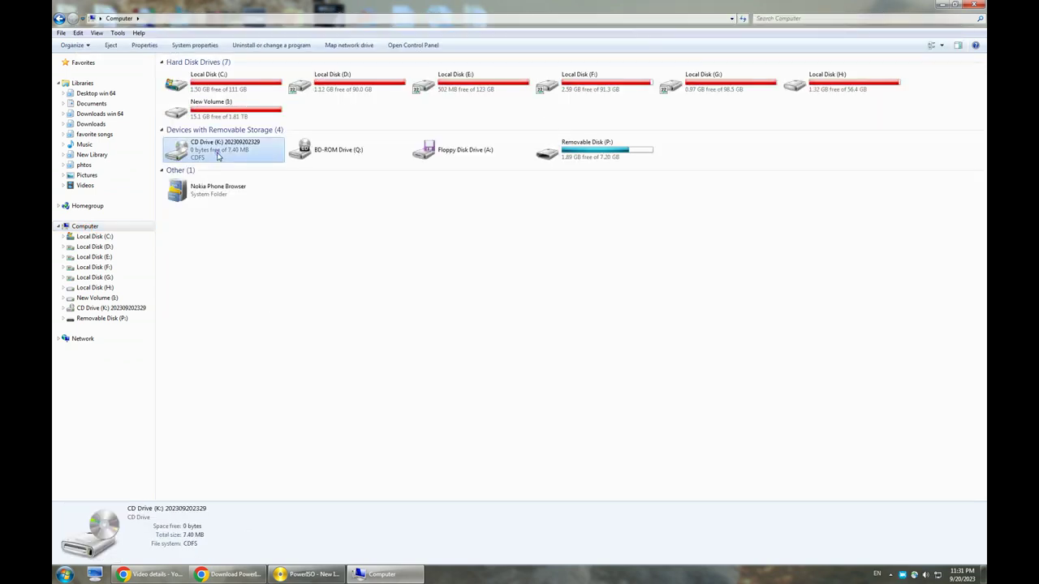
double_click(217, 151)
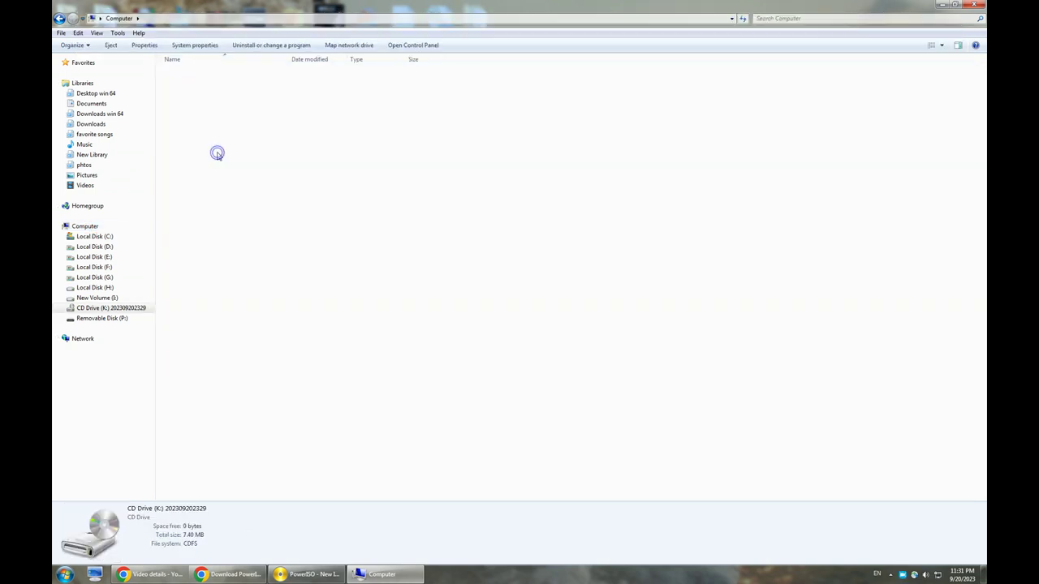
left_click(941, 46)
left_click(946, 34)
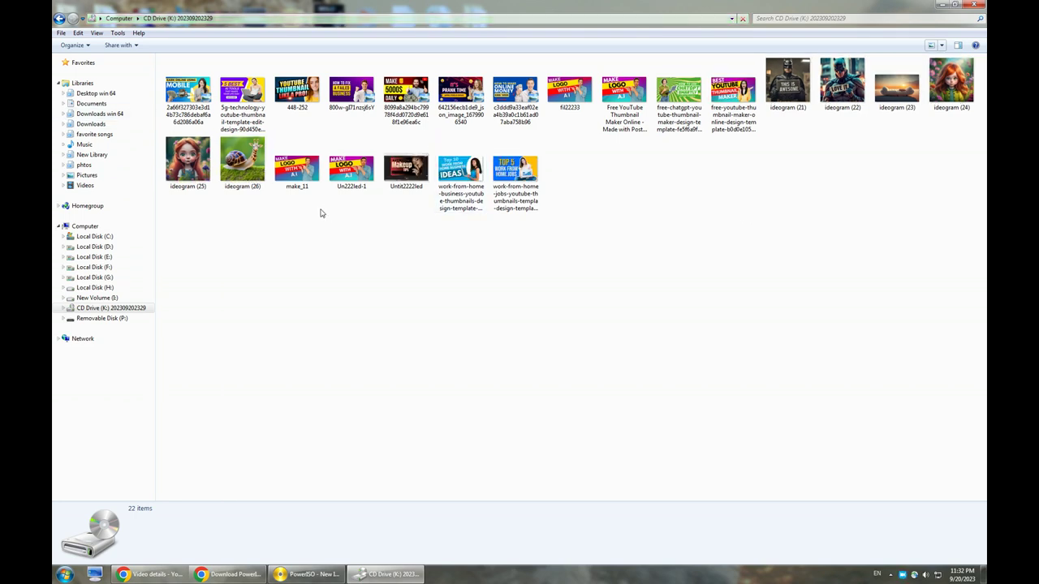
left_click(241, 162)
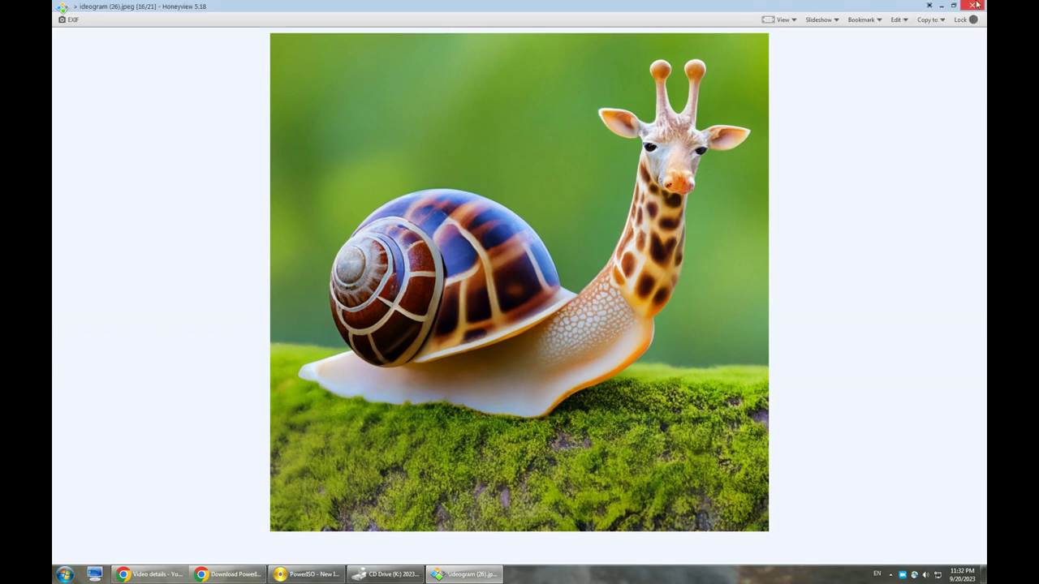
left_click(976, 4)
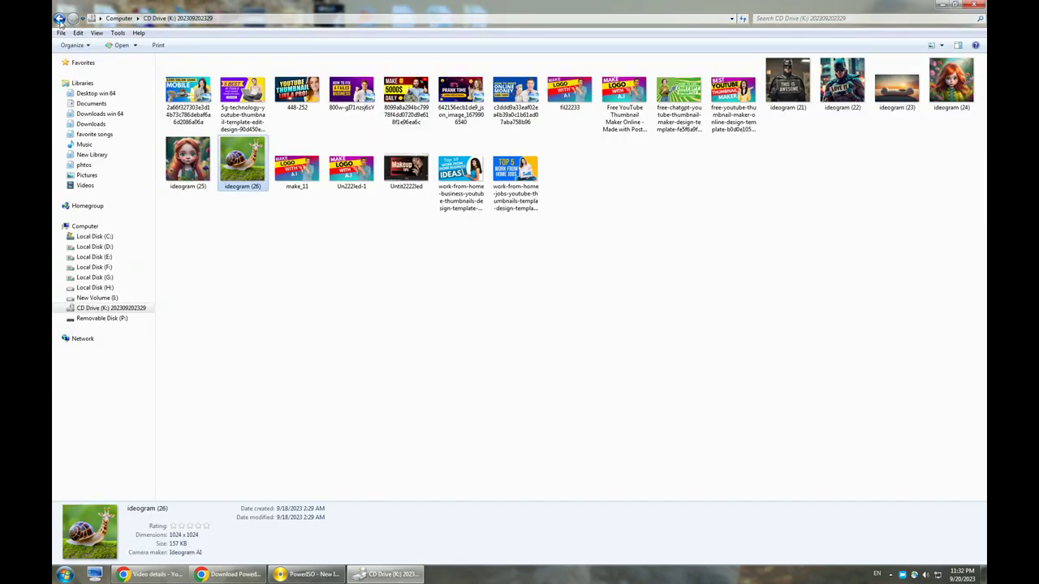
left_click(60, 20)
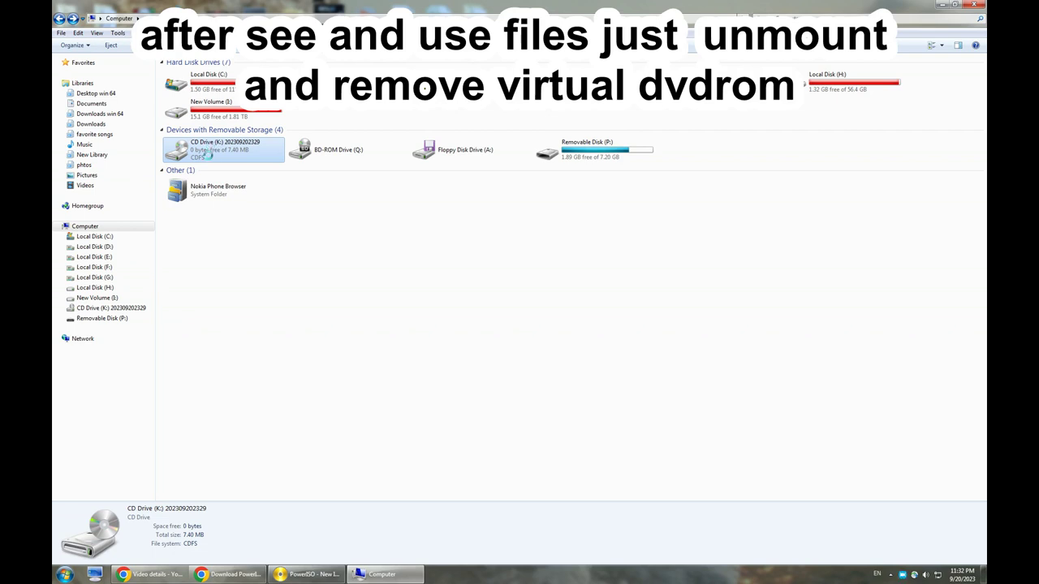
Unmount all virtual drives from CD Drive (K:) and dismiss the insert-a-disk message.
right_click(216, 154)
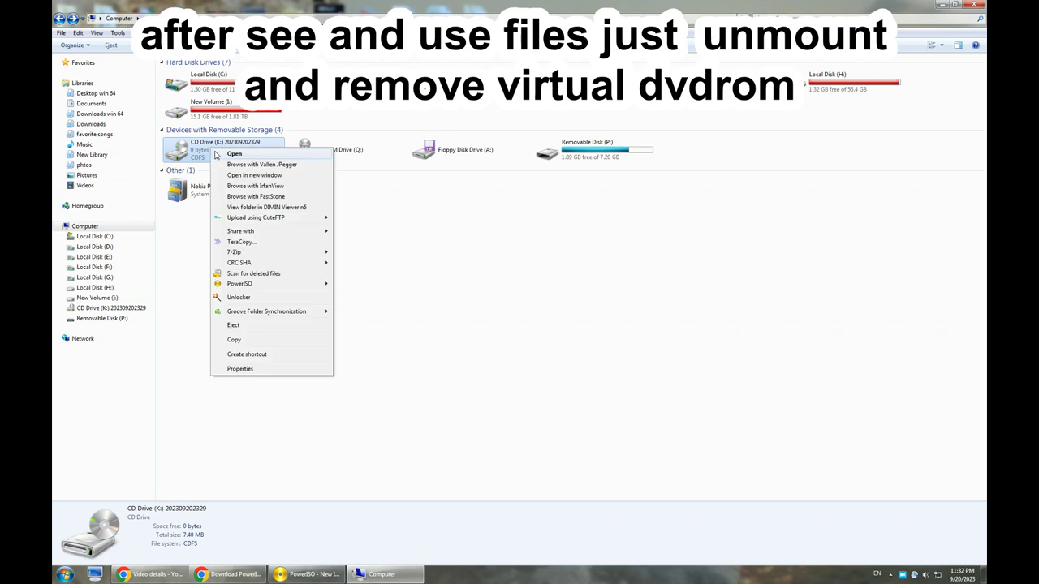
mouse_move(286, 288)
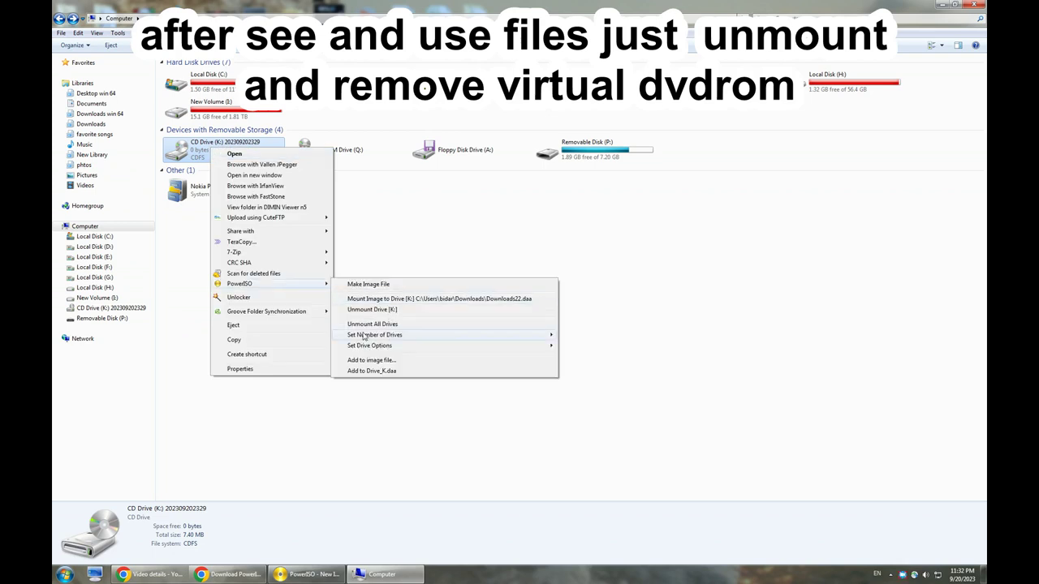
left_click(394, 324)
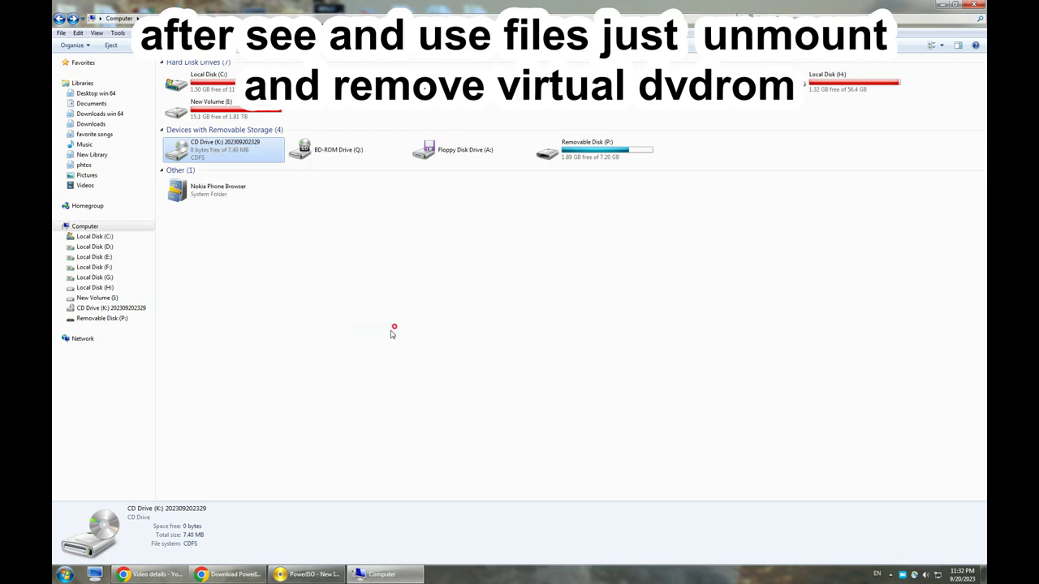
right_click(213, 154)
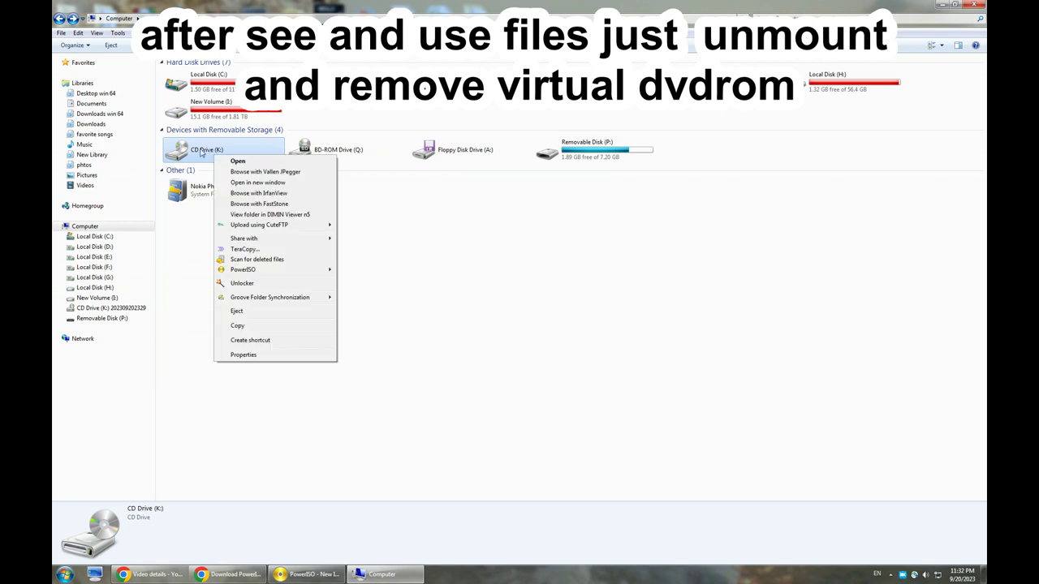
left_click(201, 153)
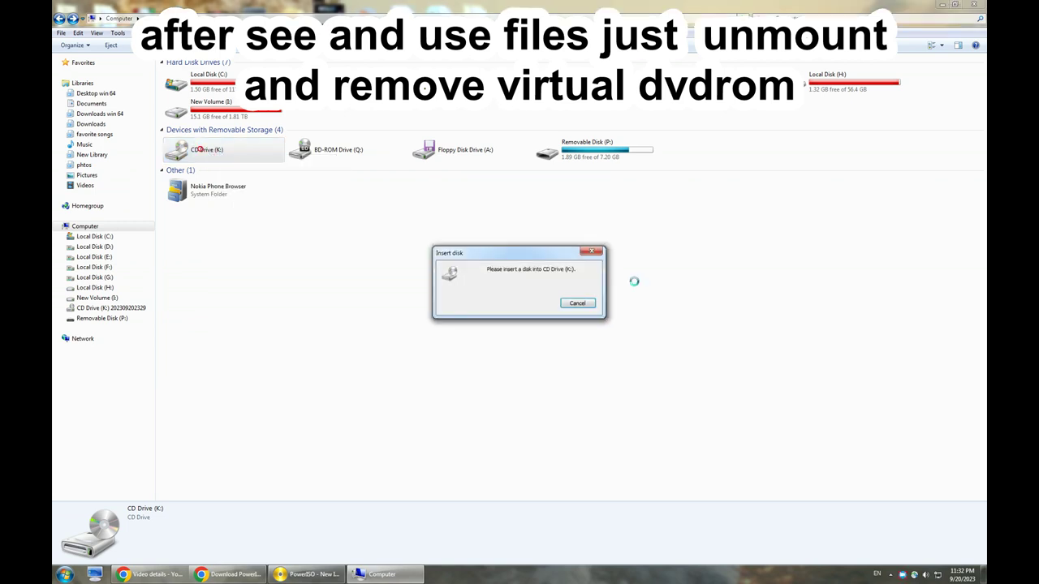
left_click(583, 303)
Set the number of PowerISO virtual drives to Disable, removing CD Drive (K:).
right_click(218, 153)
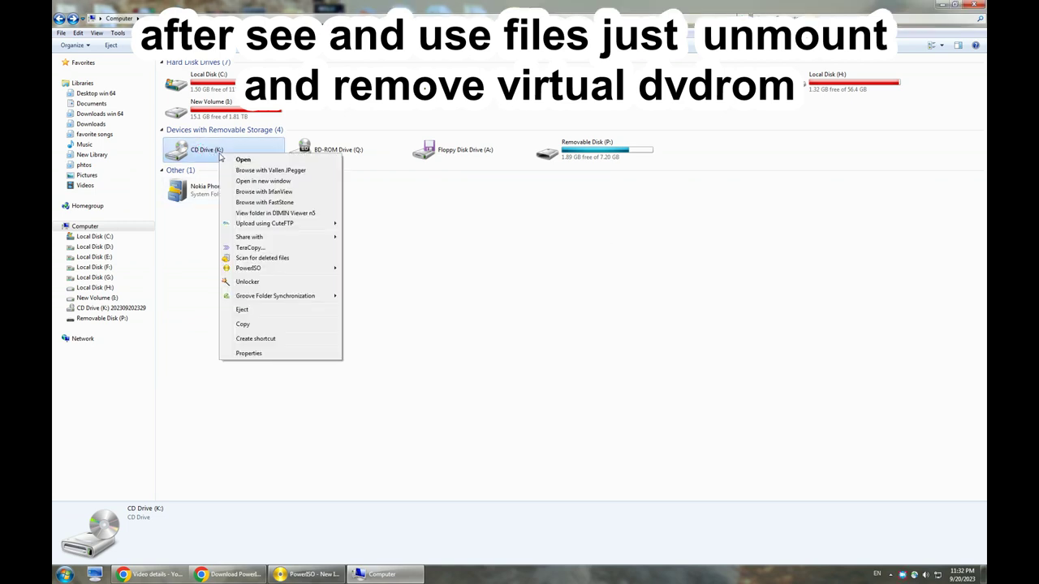
mouse_move(324, 270)
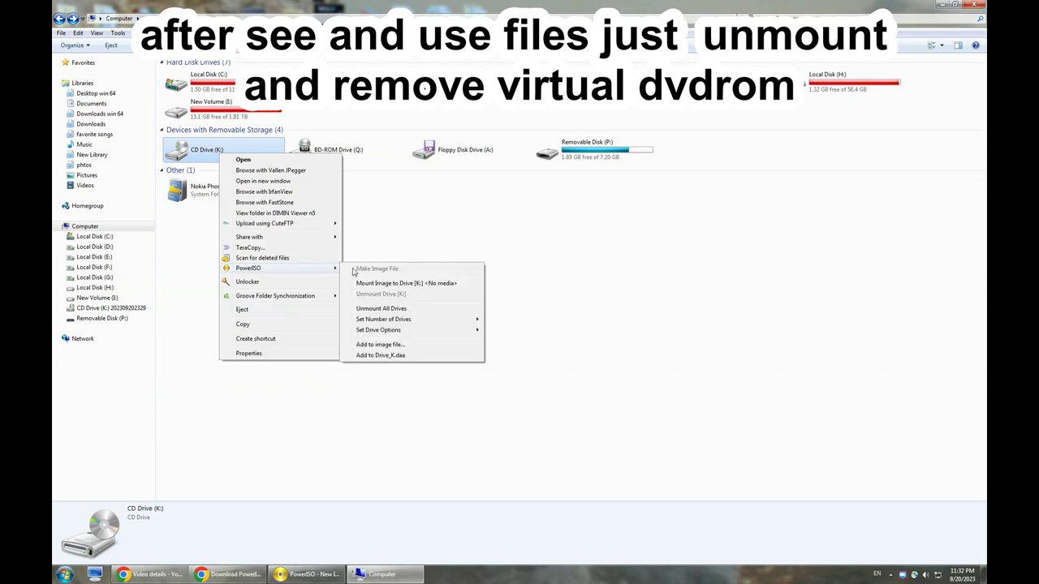
mouse_move(469, 328)
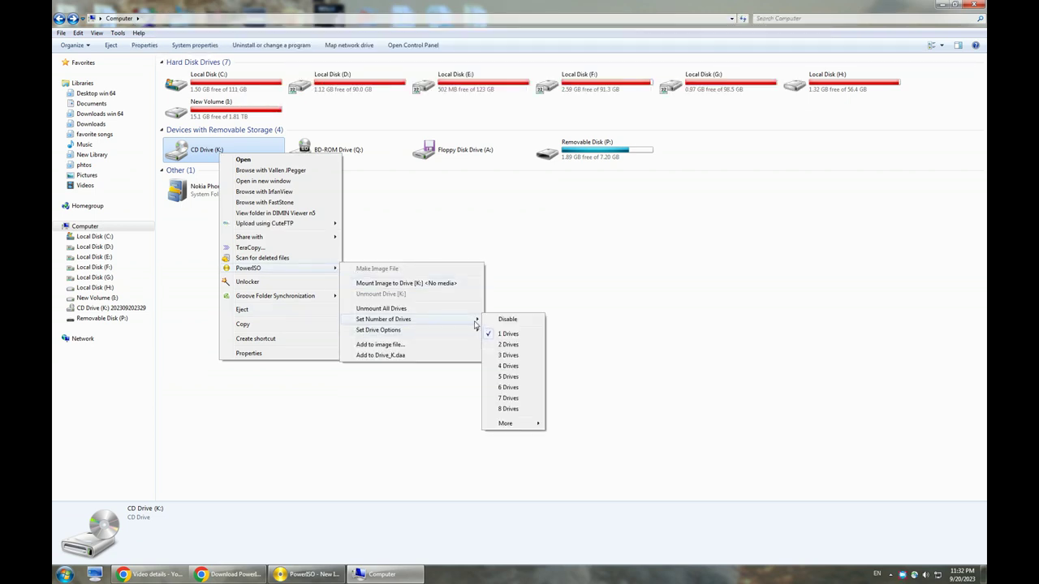
left_click(507, 320)
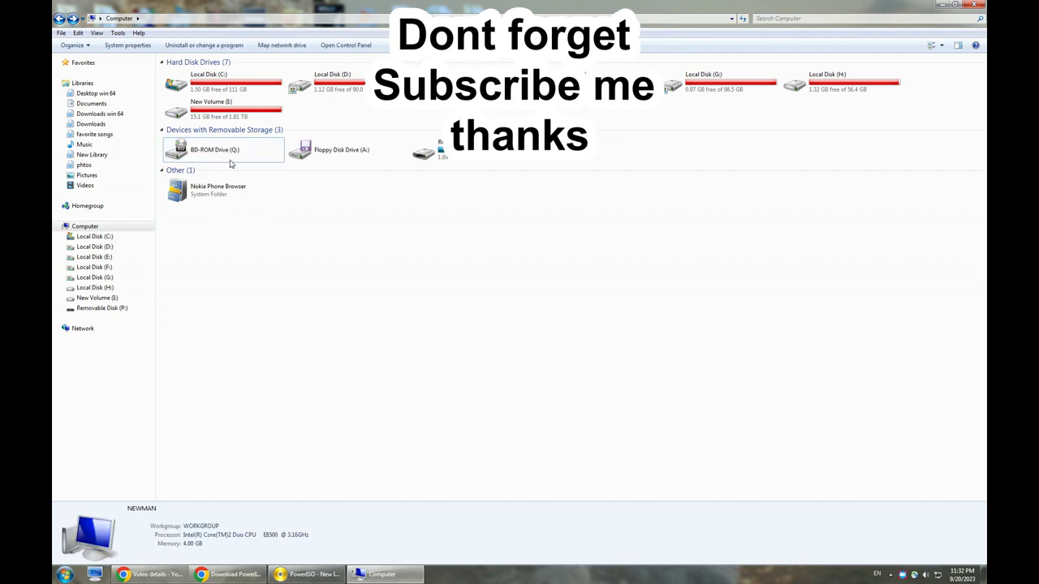